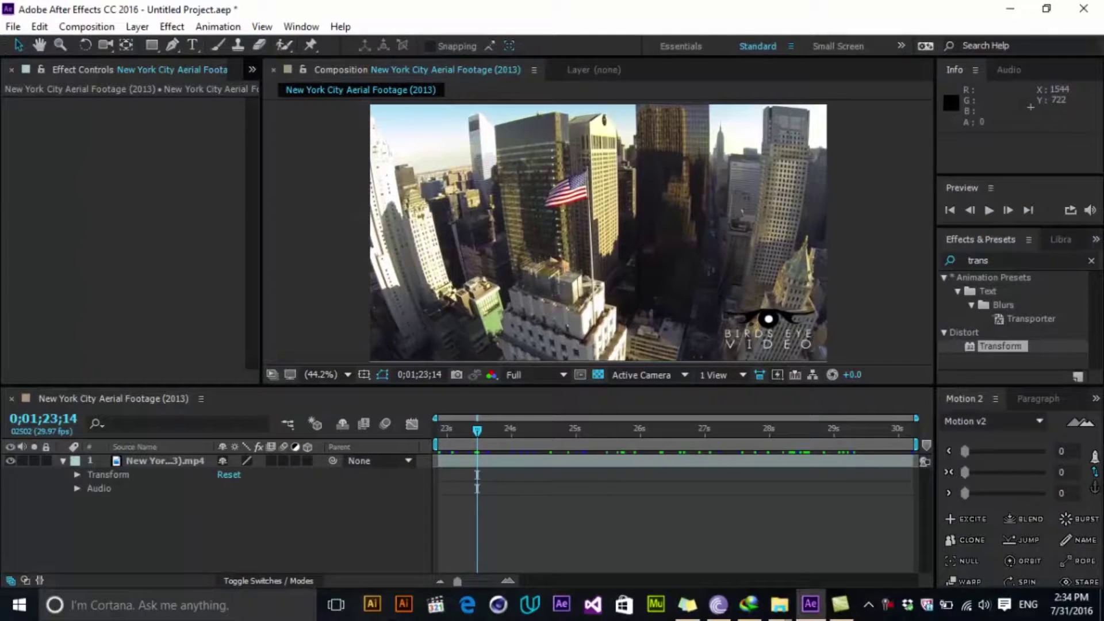
Duplicate the New York City aerial footage layer in the composition.
click(252, 69)
click(290, 89)
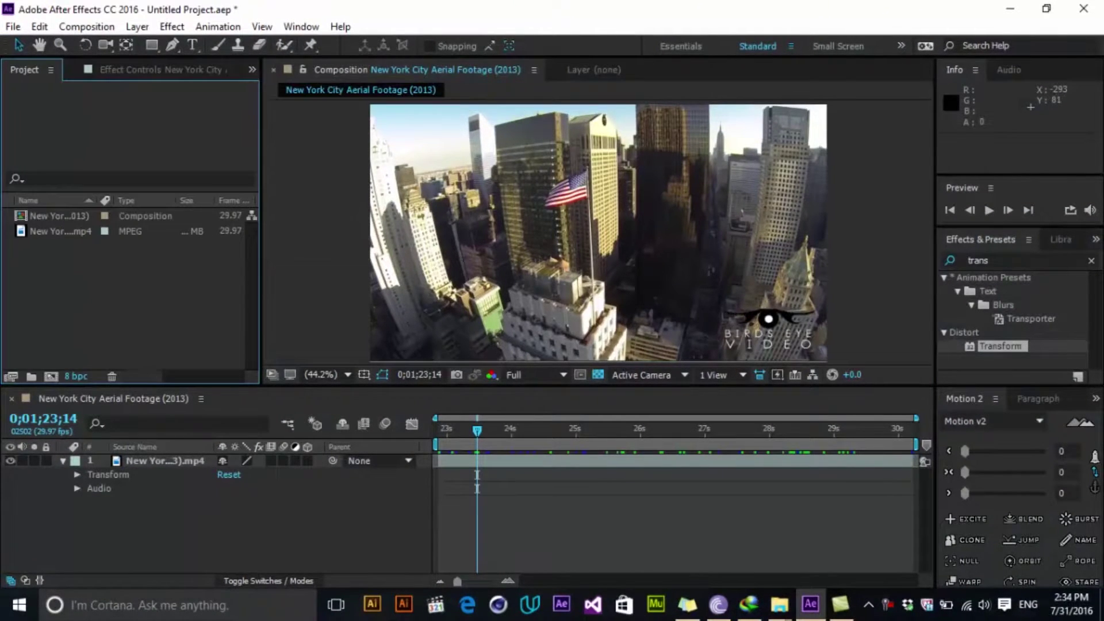
click(345, 526)
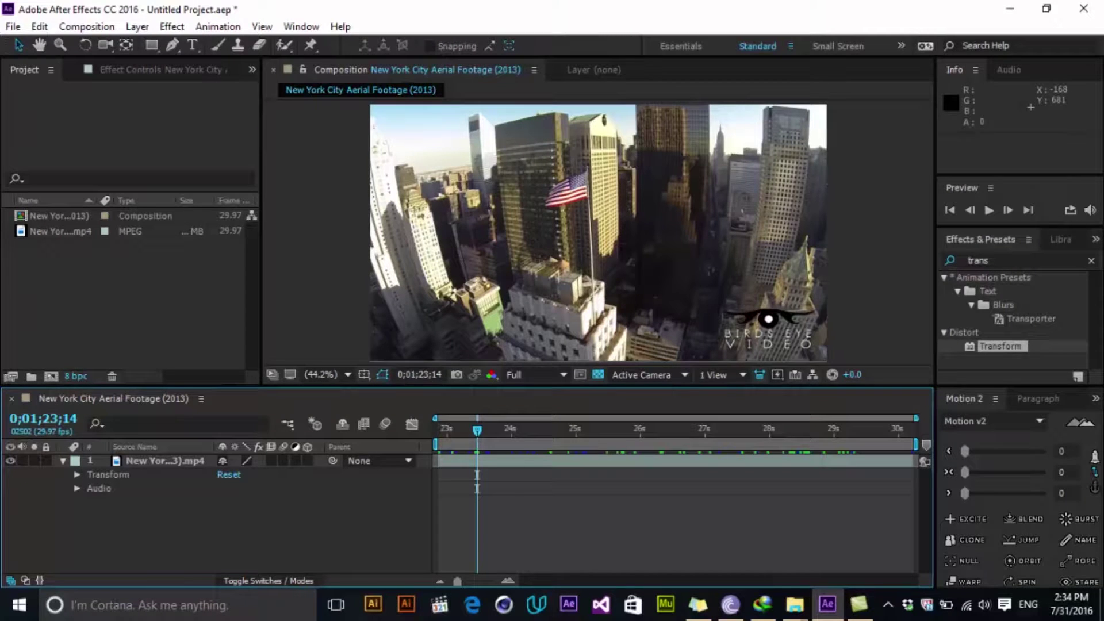
click(483, 460)
click(63, 460)
click(138, 512)
click(164, 460)
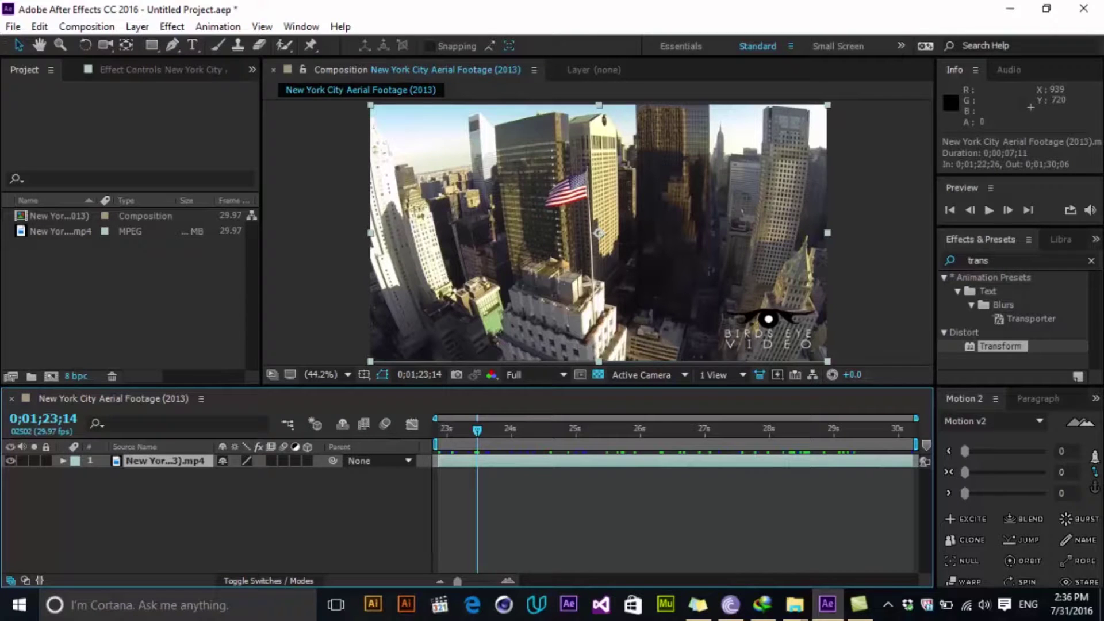
key(ctrl+d)
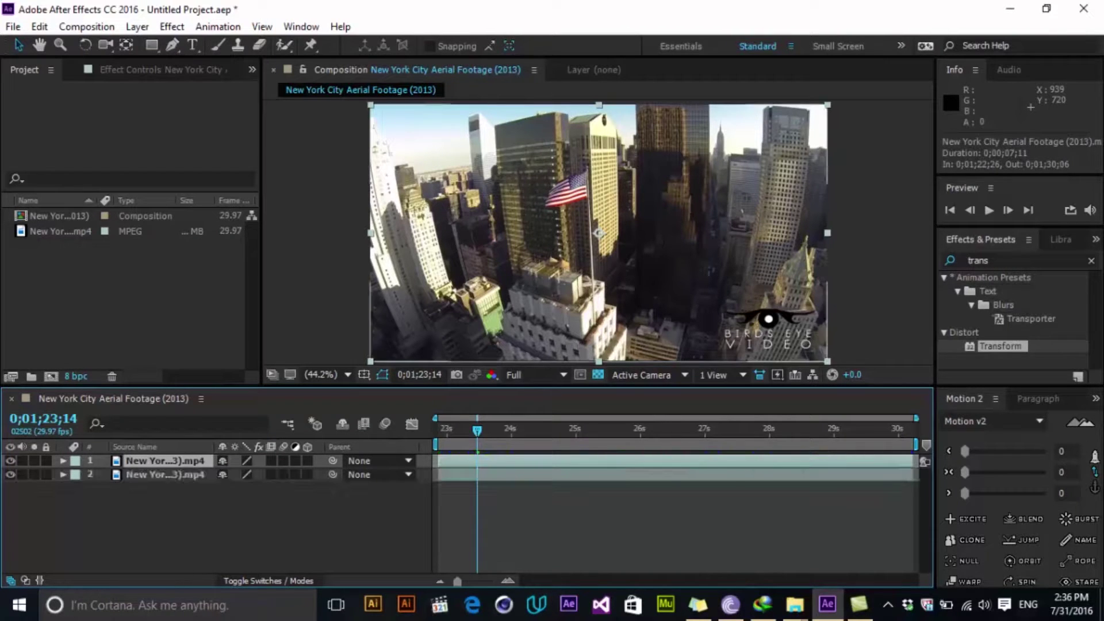
Apply Fast Blur to the upper footage copy and set its Blurriness to 27.
key(ctrl+shift+a)
click(689, 461)
drag(993, 260, 897, 260)
key(BackSpace)
text(fas)
double_click(994, 359)
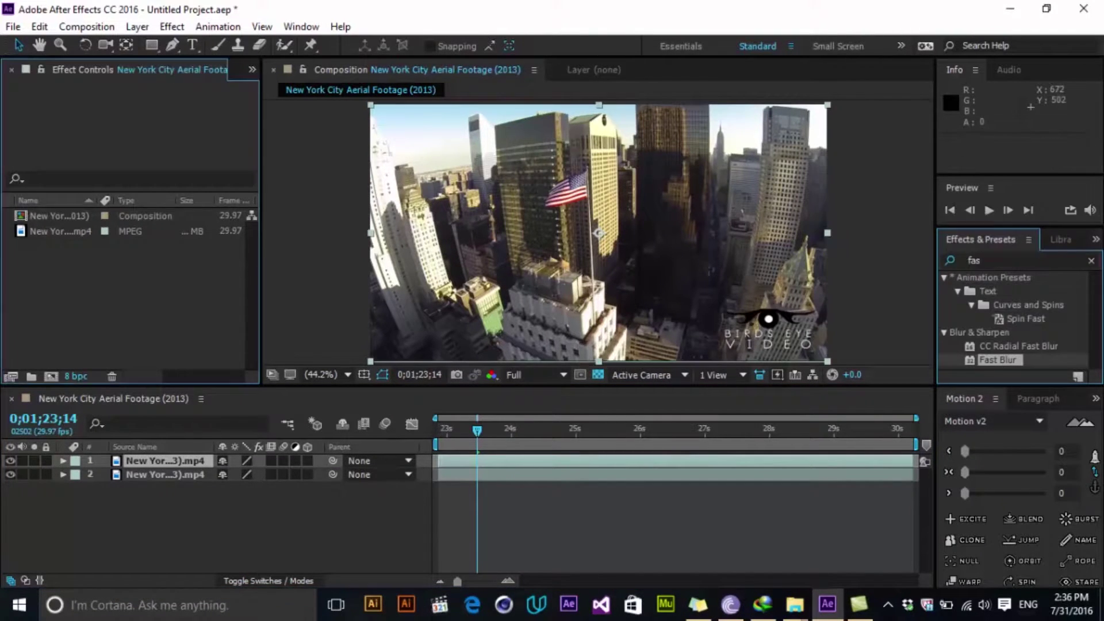
click(151, 189)
drag(150, 117, 171, 117)
Draw a rectangular mask around the Birds Eye Video logo on the blurred copy and enable the blur's Repeat Edge Pixels.
key(q)
drag(807, 353, 729, 282)
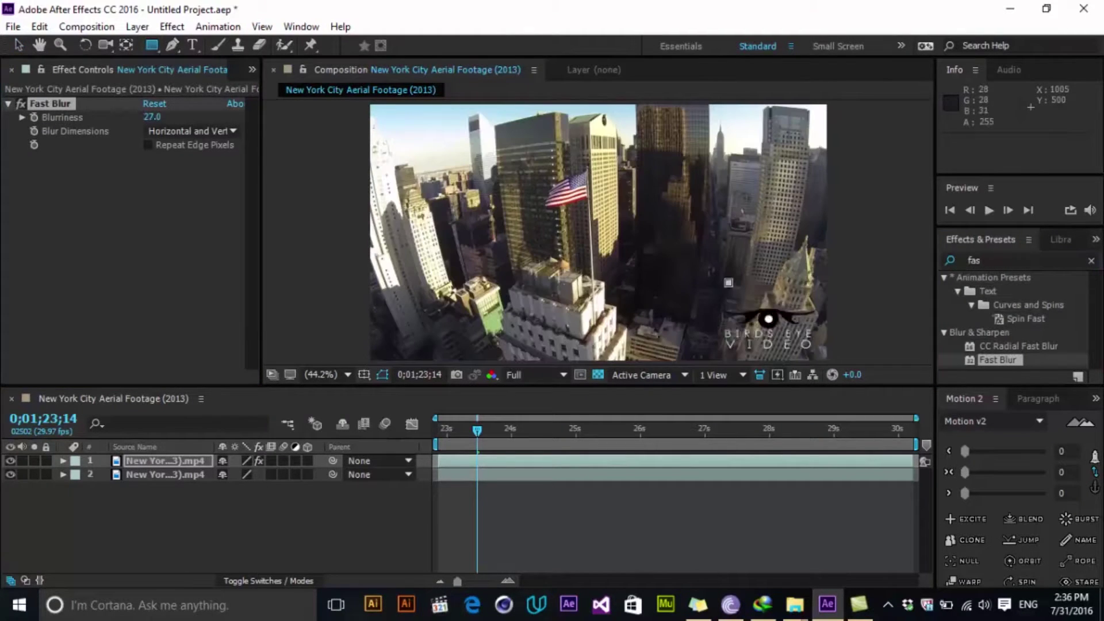
drag(806, 282, 817, 282)
click(149, 145)
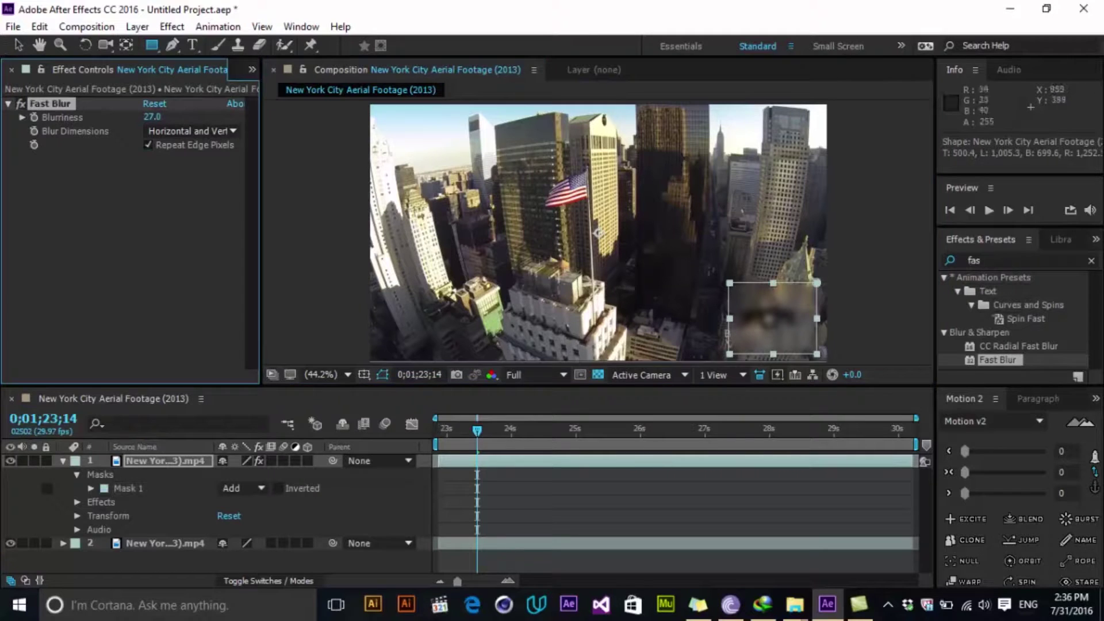
Reshape the rectangular mask on the blurred copy so it covers the whole logo out to the frame's edge.
key(v)
drag(662, 250, 655, 256)
key(ctrl+z)
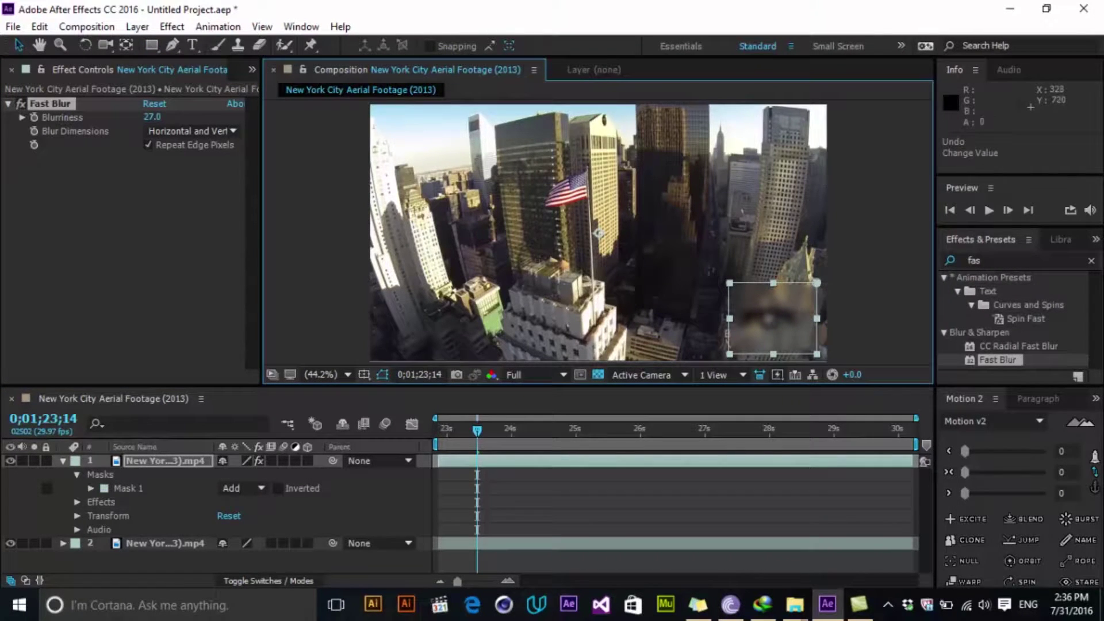
click(128, 488)
click(781, 282)
click(782, 282)
double_click(781, 282)
drag(772, 283, 771, 353)
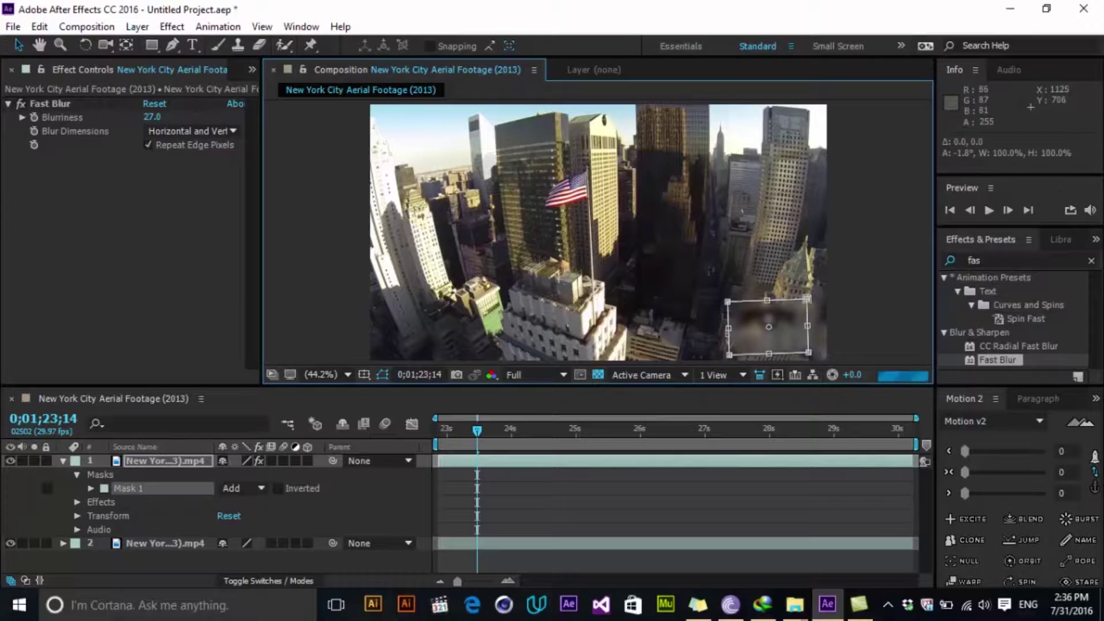
drag(806, 298, 839, 298)
key(ctrl+shift+a)
Duplicate the unblurred footage layer and place the new copy above the blurred one.
key(shift+Page_Up)
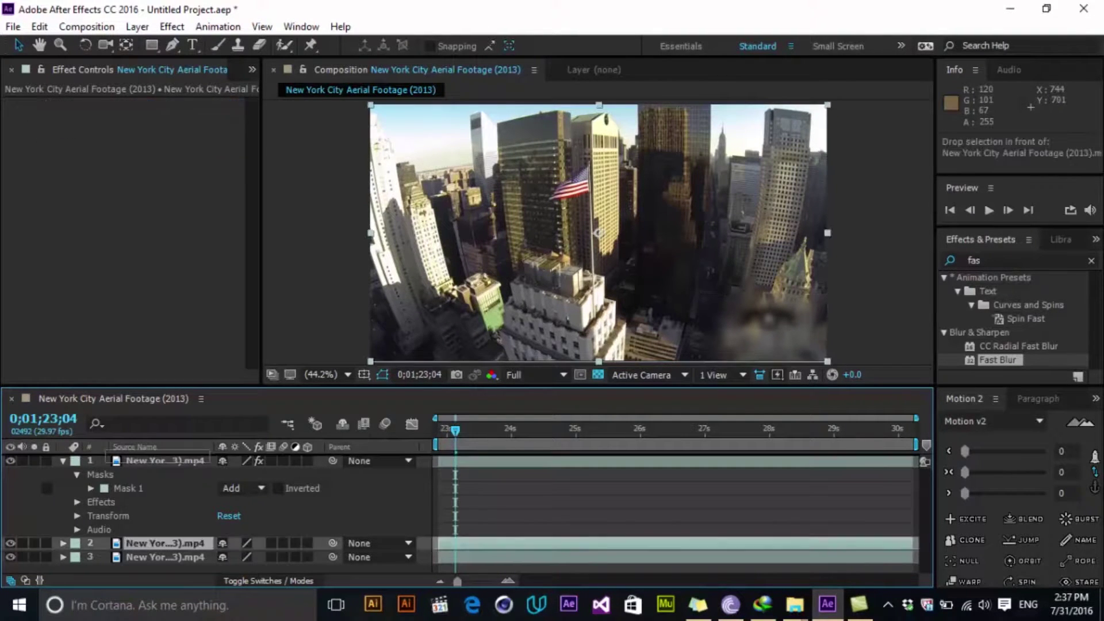
drag(138, 542, 132, 456)
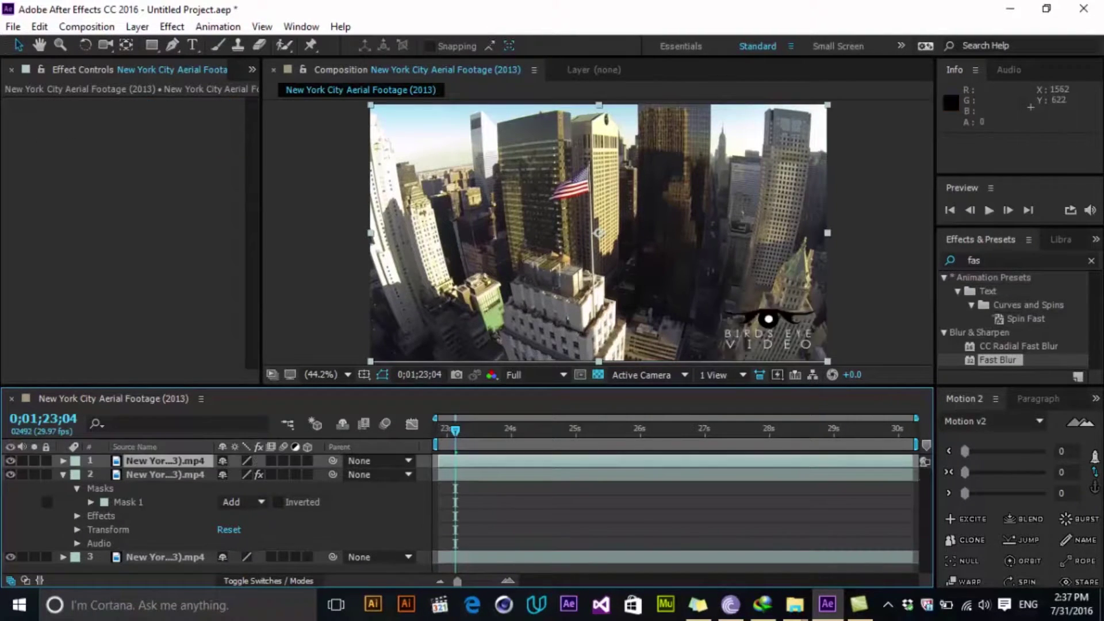
drag(997, 360, 771, 252)
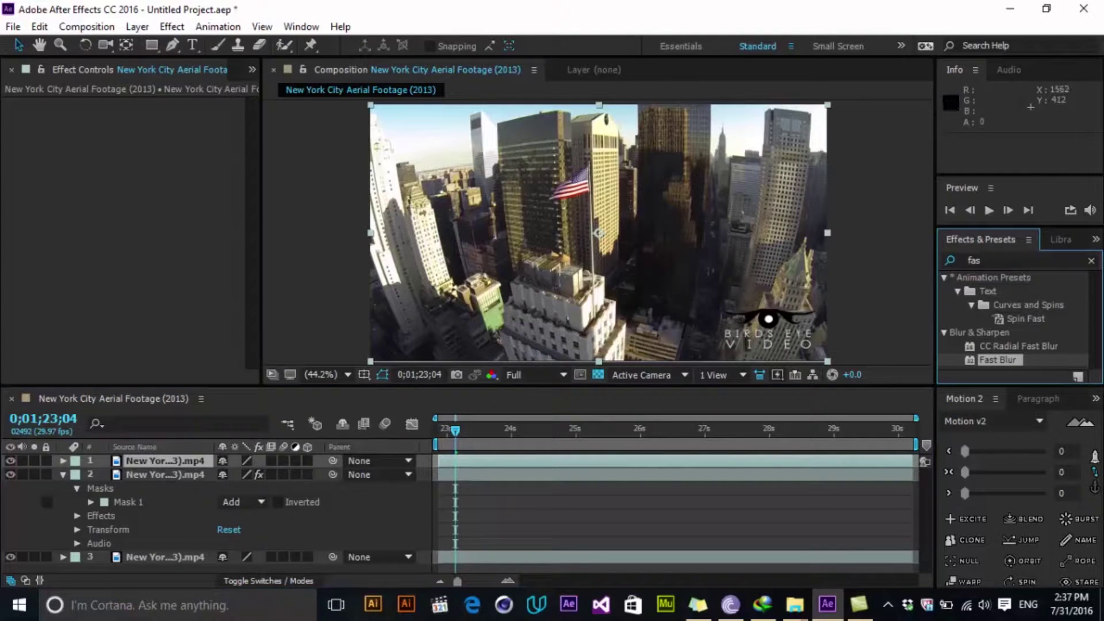
Apply Curves to the topmost footage copy and raise the RGB midtones to brighten it.
double_click(974, 260)
text(curv)
drag(977, 335, 164, 461)
drag(118, 273, 107, 261)
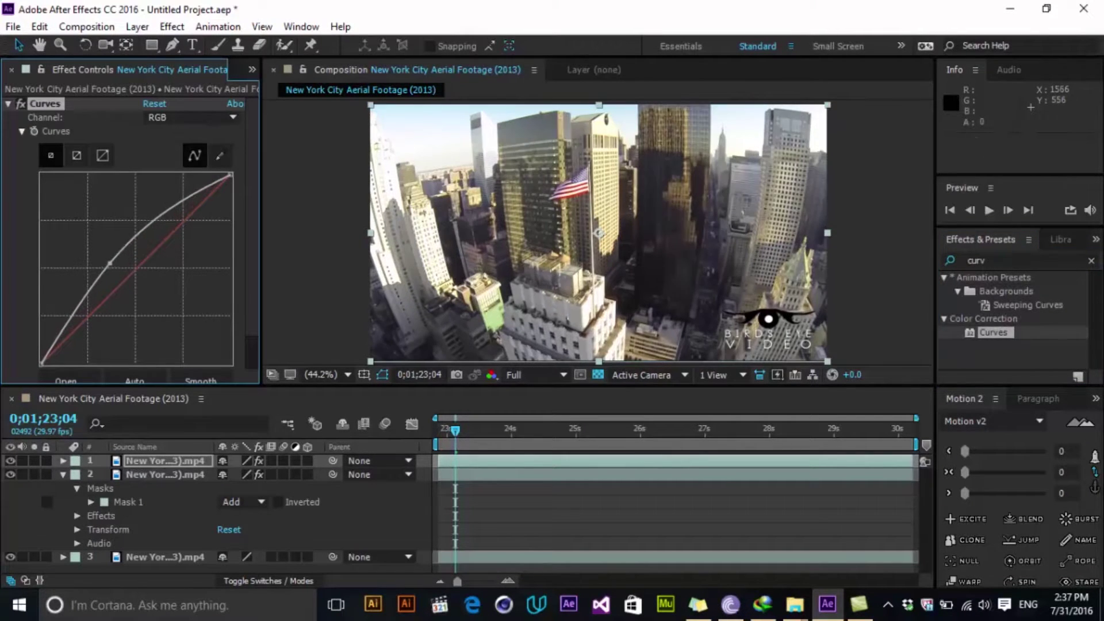
Draw an elliptical mask around the flag and the towers behind it on the brightened copy.
click(151, 45)
click(222, 80)
drag(496, 143, 657, 269)
click(19, 44)
click(615, 153)
click(616, 152)
click(669, 267)
click(637, 501)
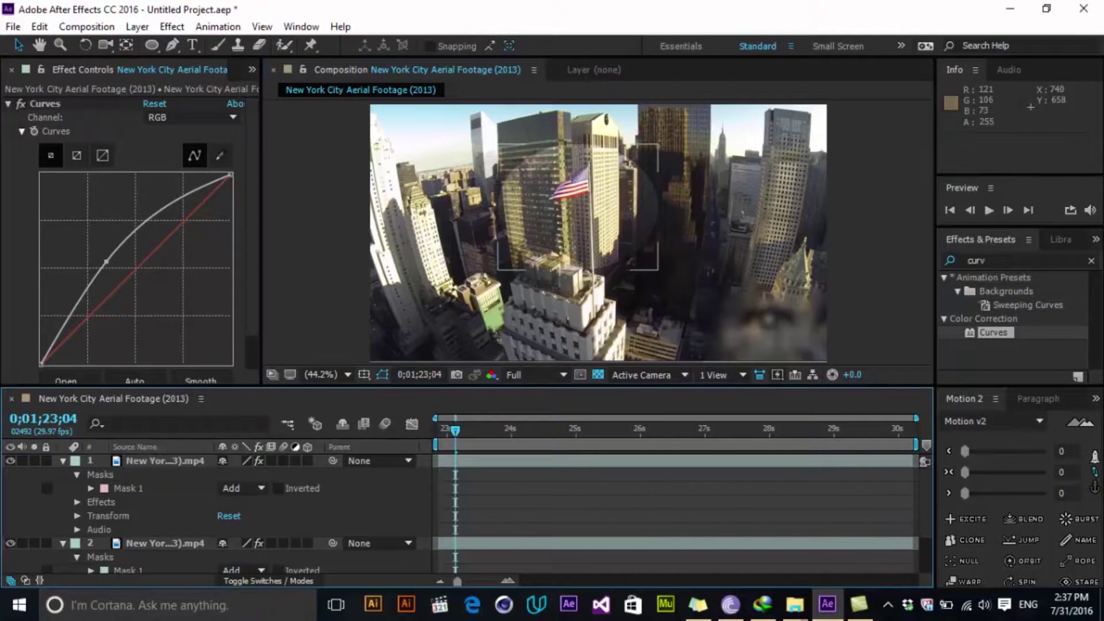
Delete the brightened and blurred footage copies and set the current time to 0;01;22;26.
drag(456, 430, 506, 430)
scroll(165, 500, down, 1)
scroll(165, 500, up, 1)
click(165, 461)
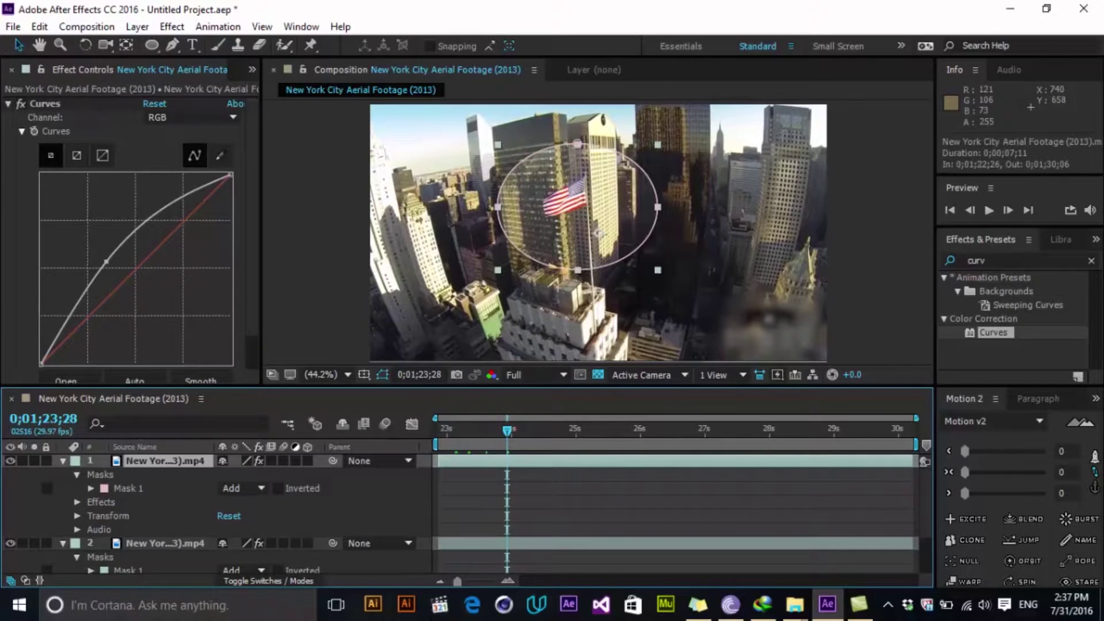
click(63, 460)
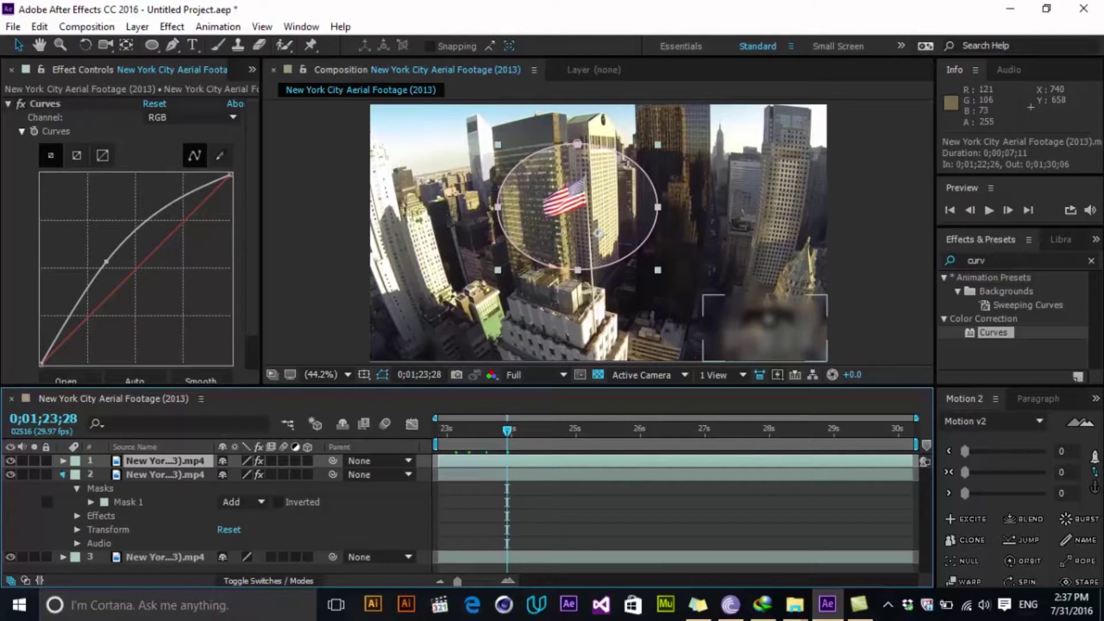
click(62, 474)
click(138, 530)
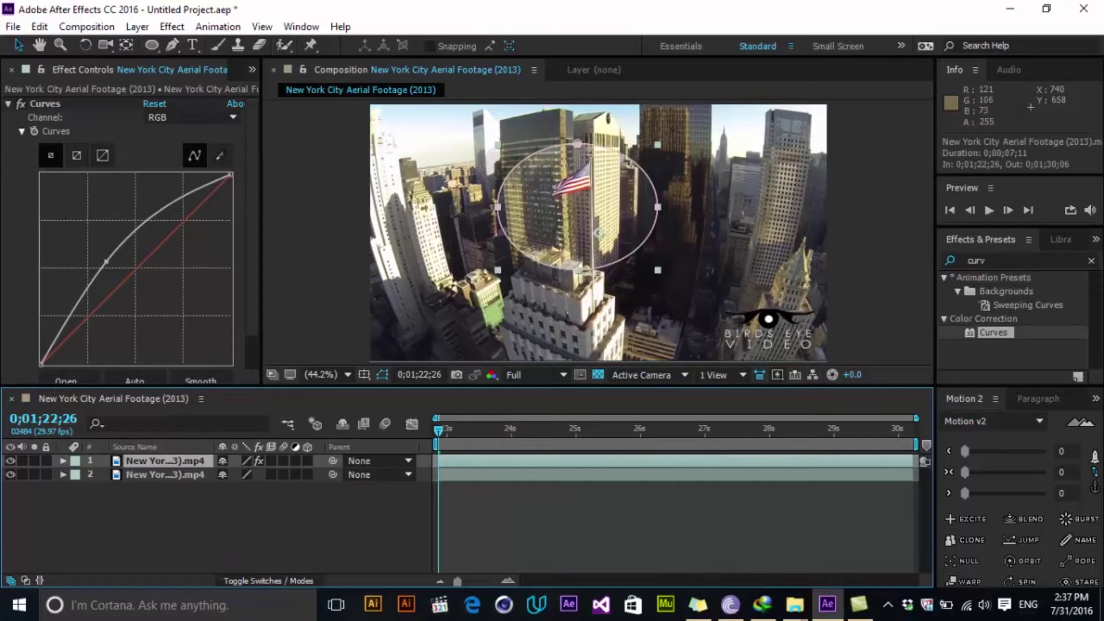
key(Delete)
mouse_move(439, 430)
mouse_down()
mouse_move(566, 430)
mouse_move(438, 430)
mouse_up()
Apply Fast Blur to the remaining footage layer and draw a rectangular mask around the Birds Eye Video logo.
click(990, 261)
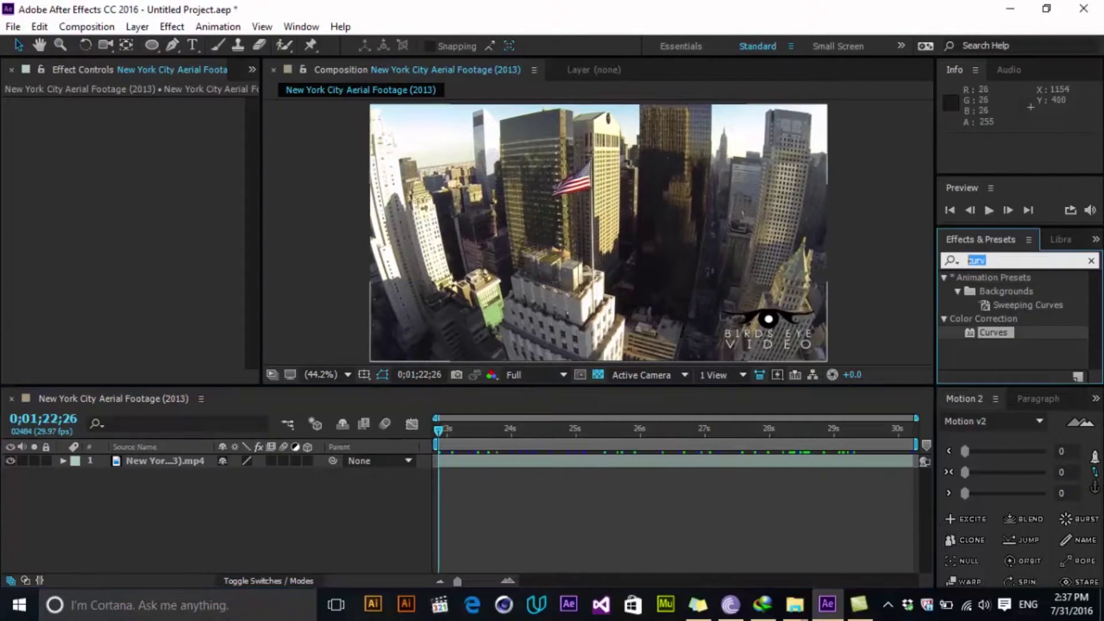
key(BackSpace)
text(fas)
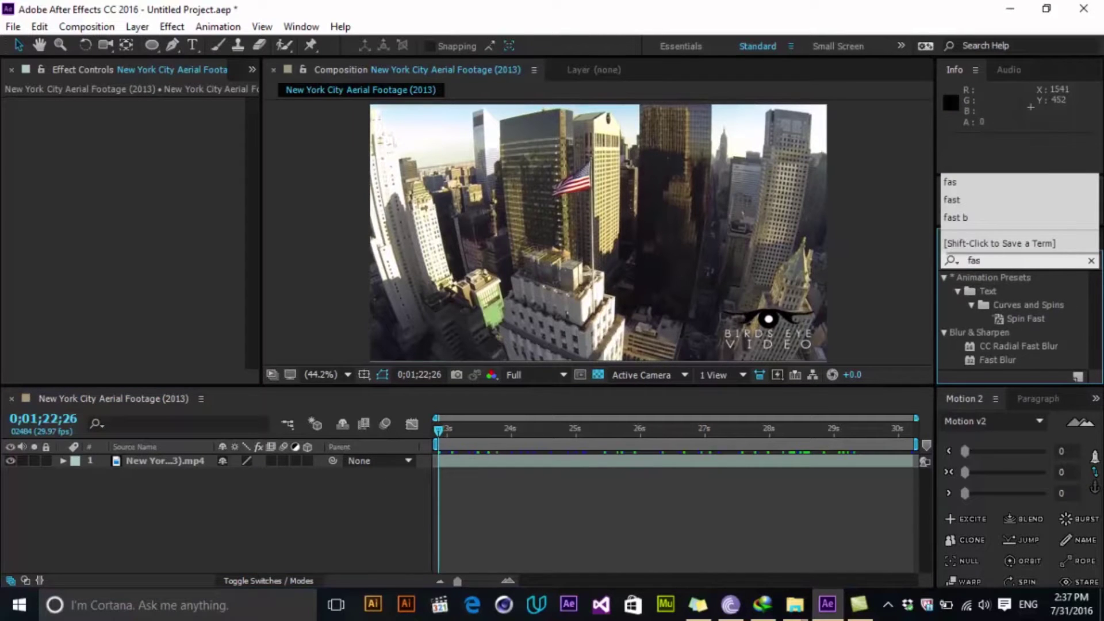
drag(997, 360, 597, 233)
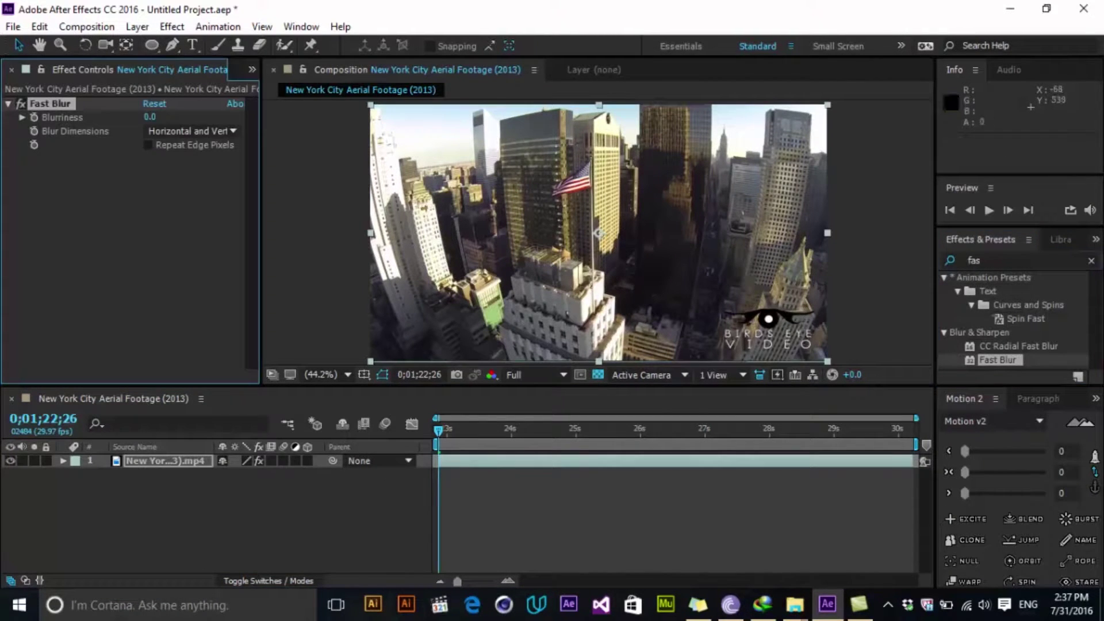
mouse_move(151, 44)
mouse_down()
mouse_move(242, 62)
mouse_move(229, 44)
mouse_up()
drag(696, 285, 827, 355)
Set the Fast Blur's Blurriness to 21 and enable Repeat Edge Pixels.
click(51, 104)
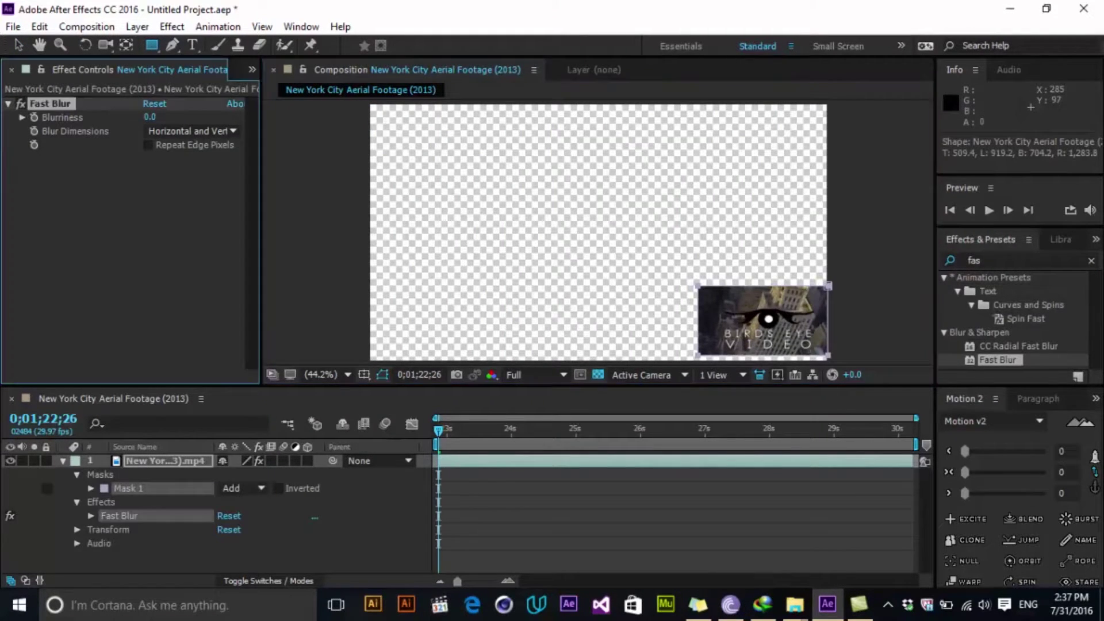
drag(149, 116, 178, 117)
click(148, 145)
Add a mask reference to Mask 1 in the Fast Blur's Compositing Options so only the logo is blurred.
click(397, 559)
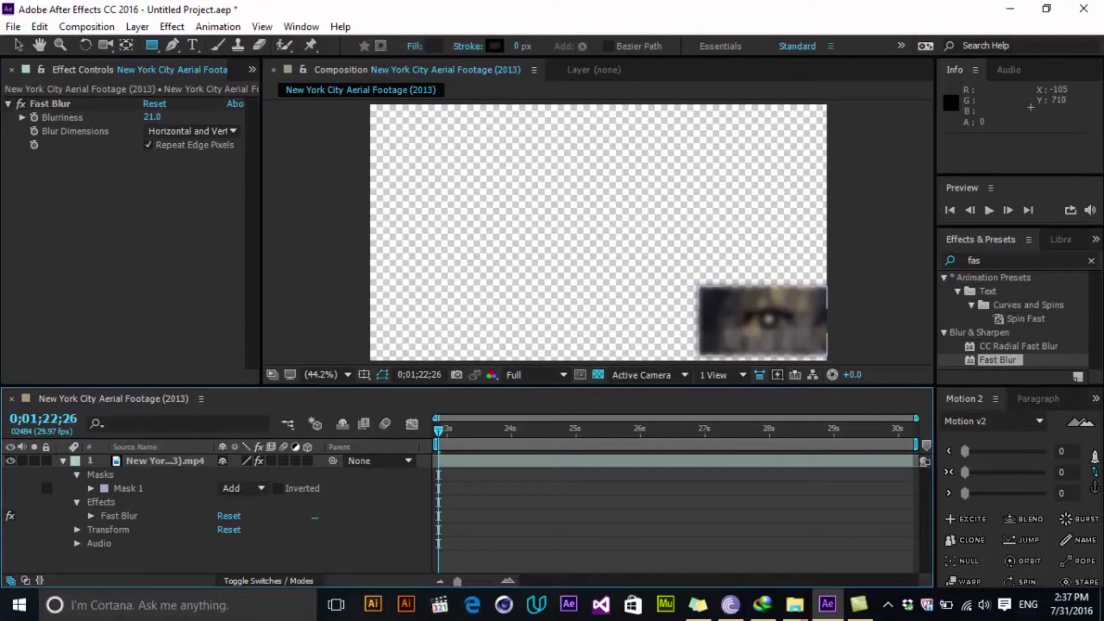
click(91, 516)
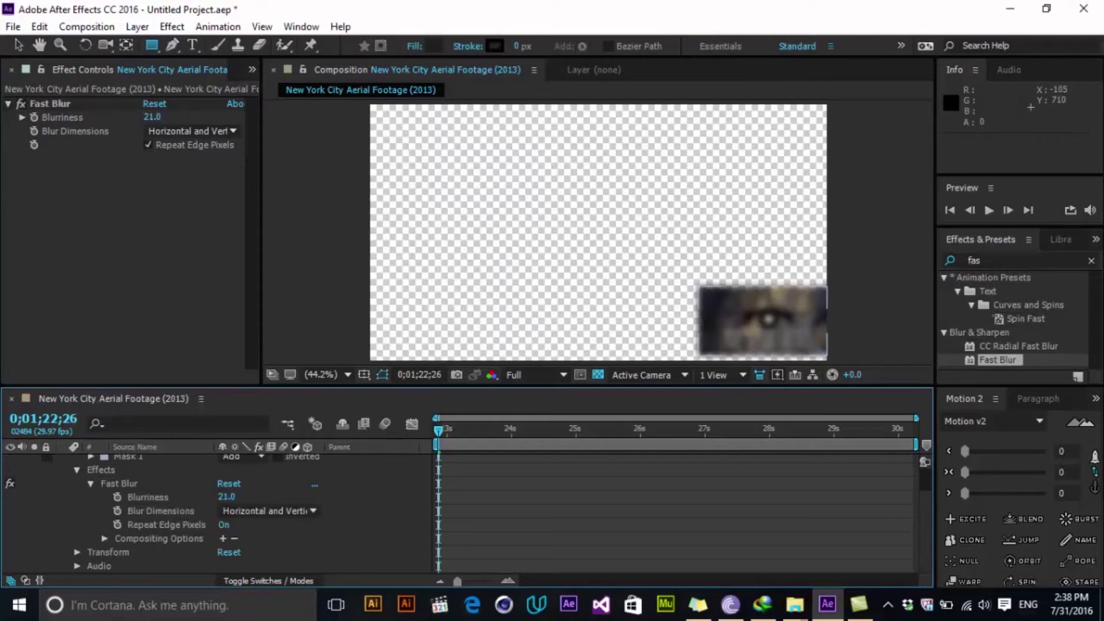
click(223, 538)
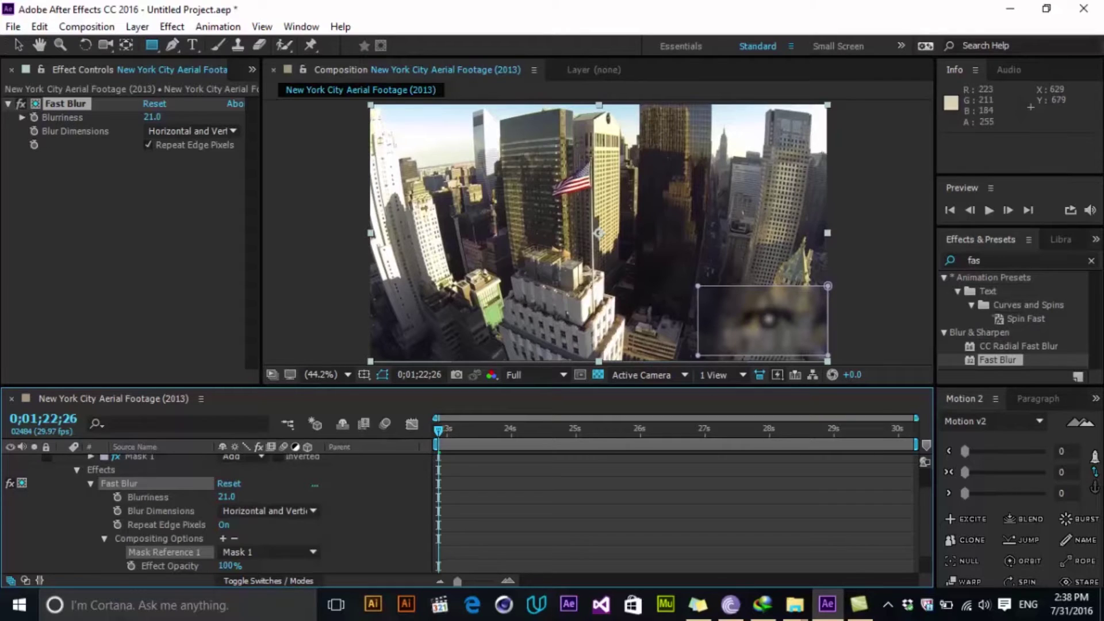
Draw a second rectangular mask around the flag on the footage layer.
click(151, 45)
click(228, 44)
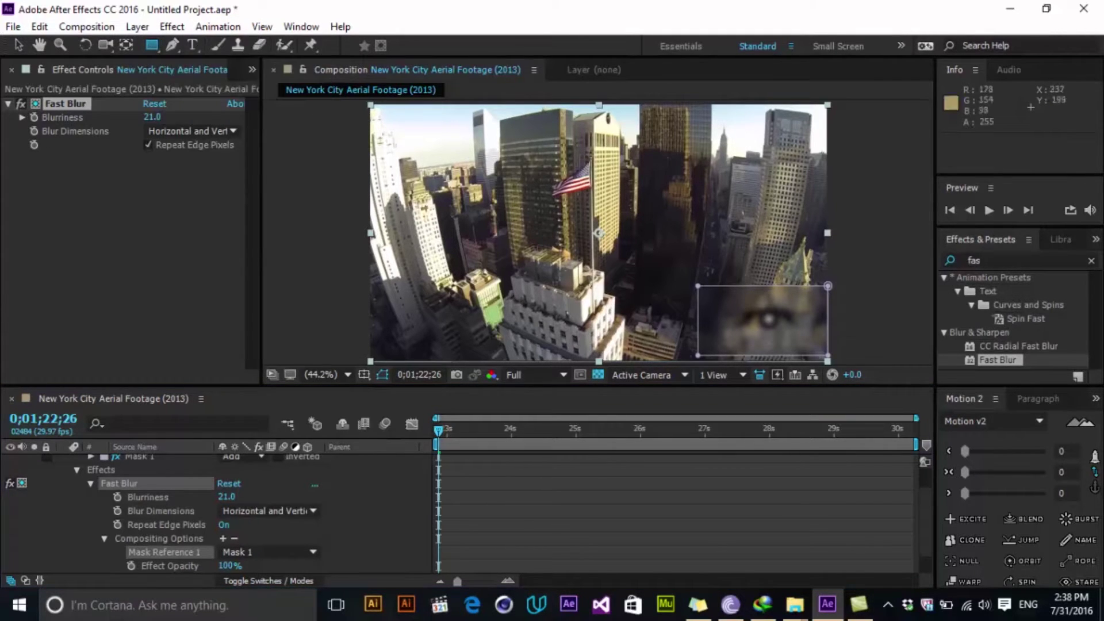
drag(532, 149, 637, 219)
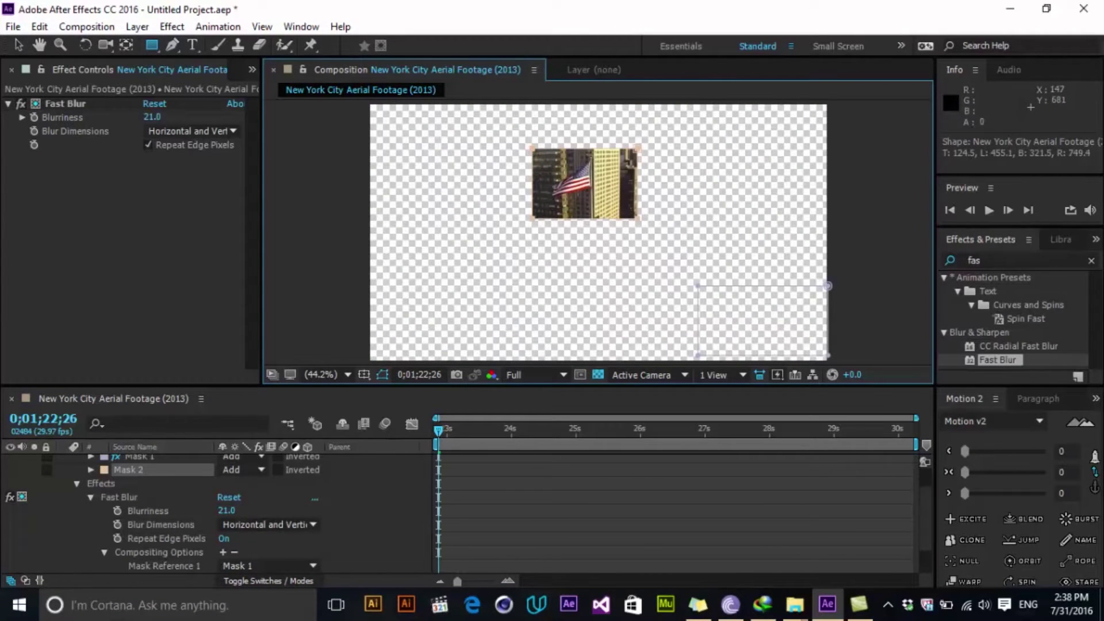
Add Mask 2 as a second mask reference of the Fast Blur and set its Blurriness to 10.
scroll(223, 518, down, 1)
click(159, 511)
click(223, 511)
click(223, 510)
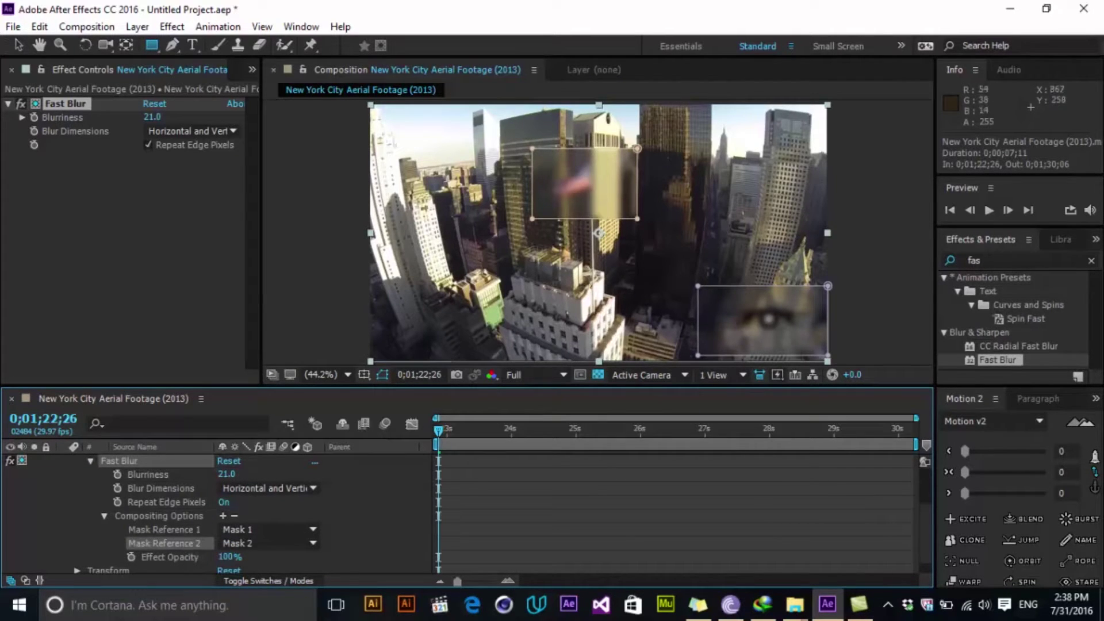
mouse_move(152, 117)
mouse_down()
mouse_move(141, 117)
mouse_move(166, 117)
mouse_move(149, 117)
mouse_up()
Apply Curves after the Fast Blur and raise the RGB midtones to brighten the footage.
click(1012, 261)
text(curv)
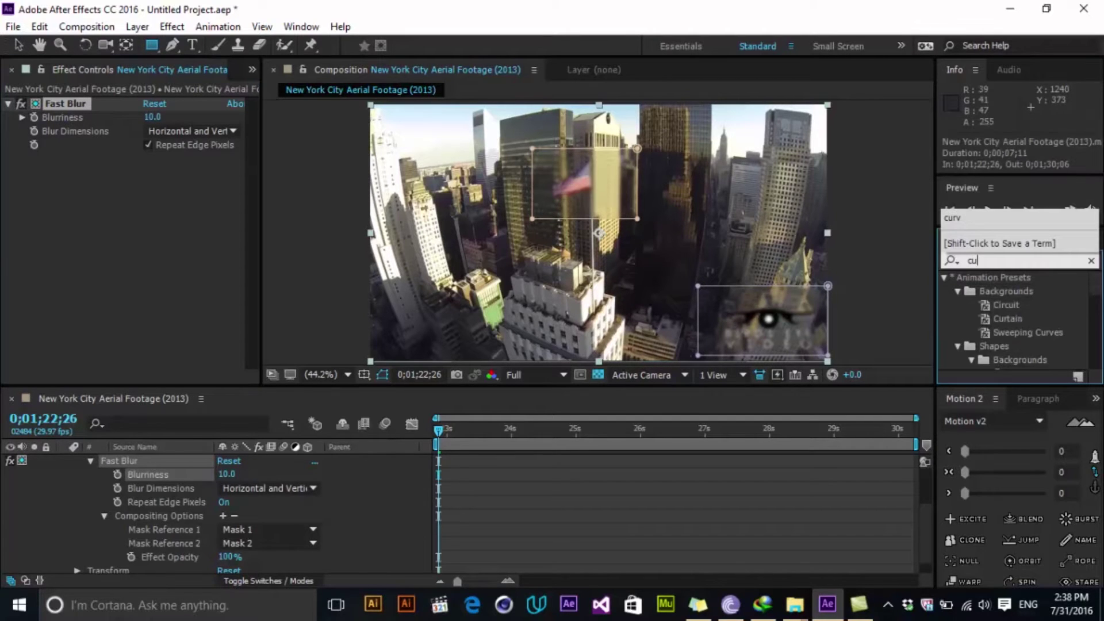
drag(993, 332, 115, 152)
drag(143, 239, 127, 225)
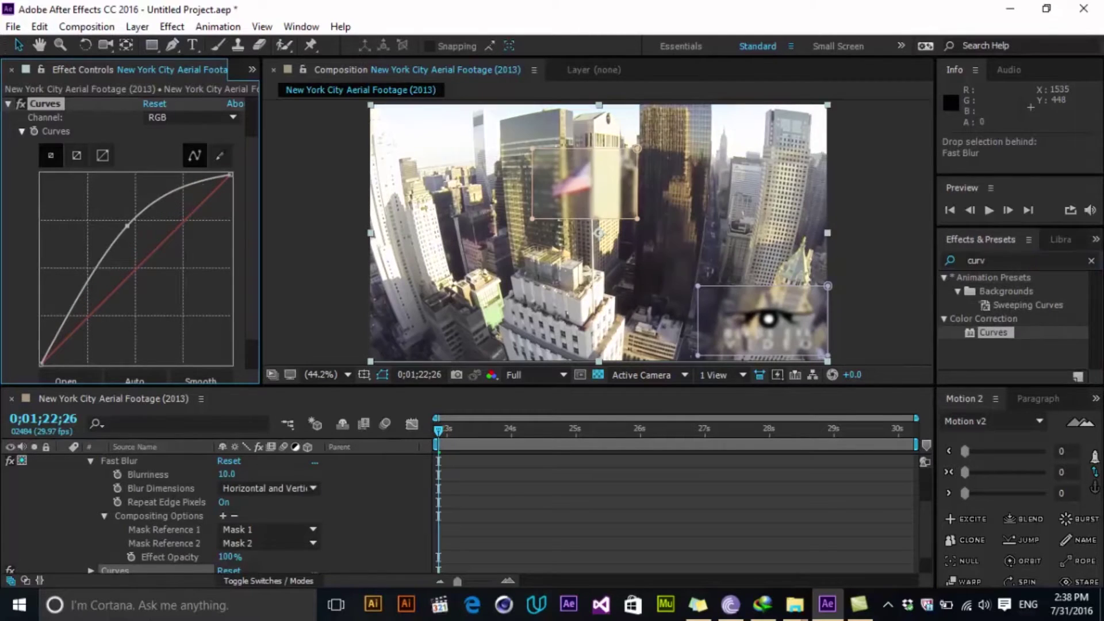
Limit the Curves effect to the logo area by adding a Mask 1 reference in its Compositing Options.
scroll(92, 537, down, 2)
click(90, 538)
scroll(92, 538, up, 2)
scroll(92, 538, down, 2)
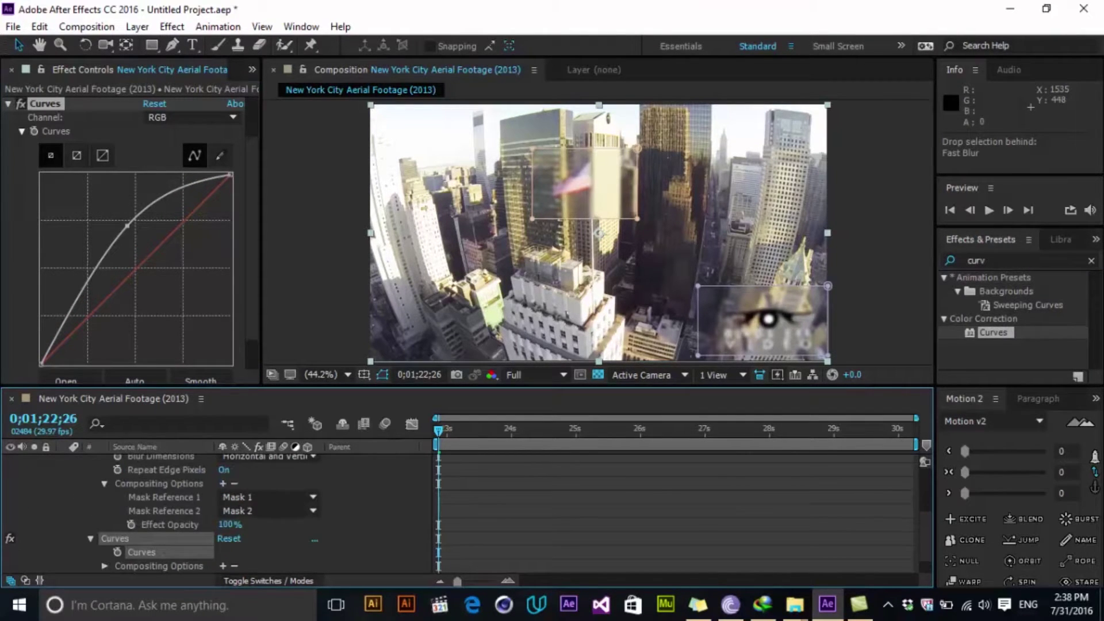
scroll(164, 551, down, 1)
click(223, 539)
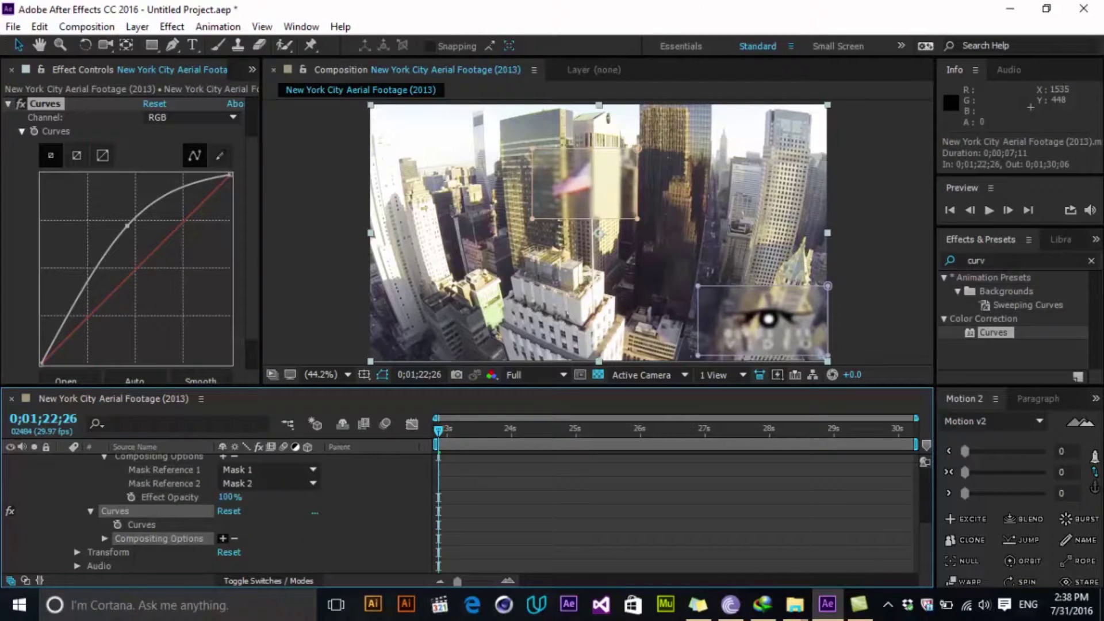
click(104, 538)
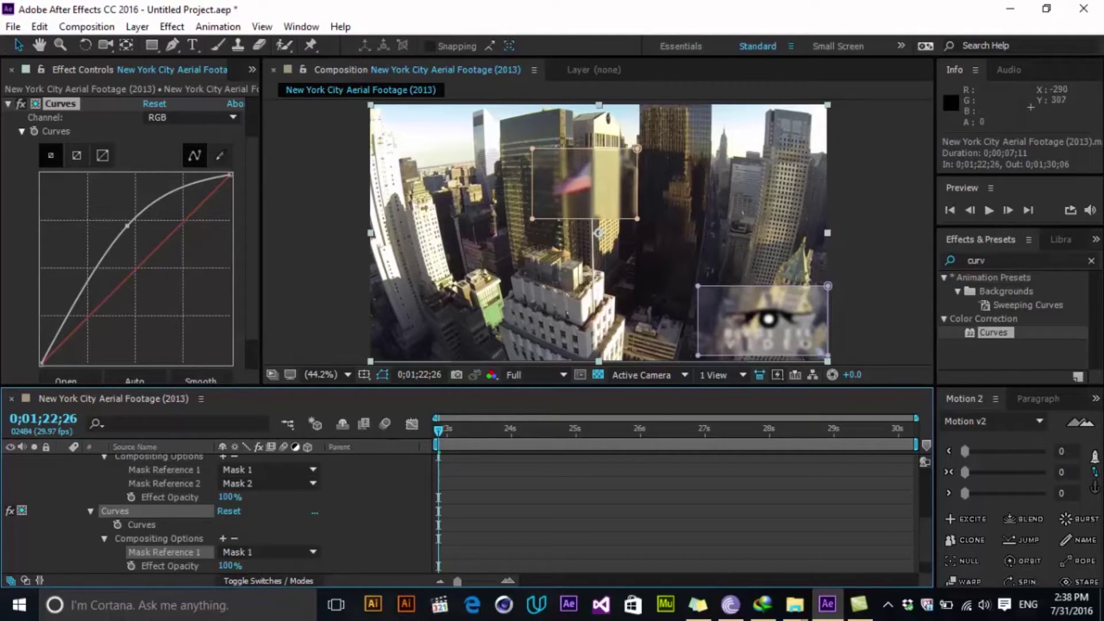
Delete the Curves effect and reduce the Fast Blur's Effect Opacity.
mouse_move(127, 226)
mouse_down()
mouse_move(102, 214)
mouse_move(133, 256)
mouse_move(176, 256)
mouse_move(138, 234)
mouse_up()
key(Delete)
click(170, 543)
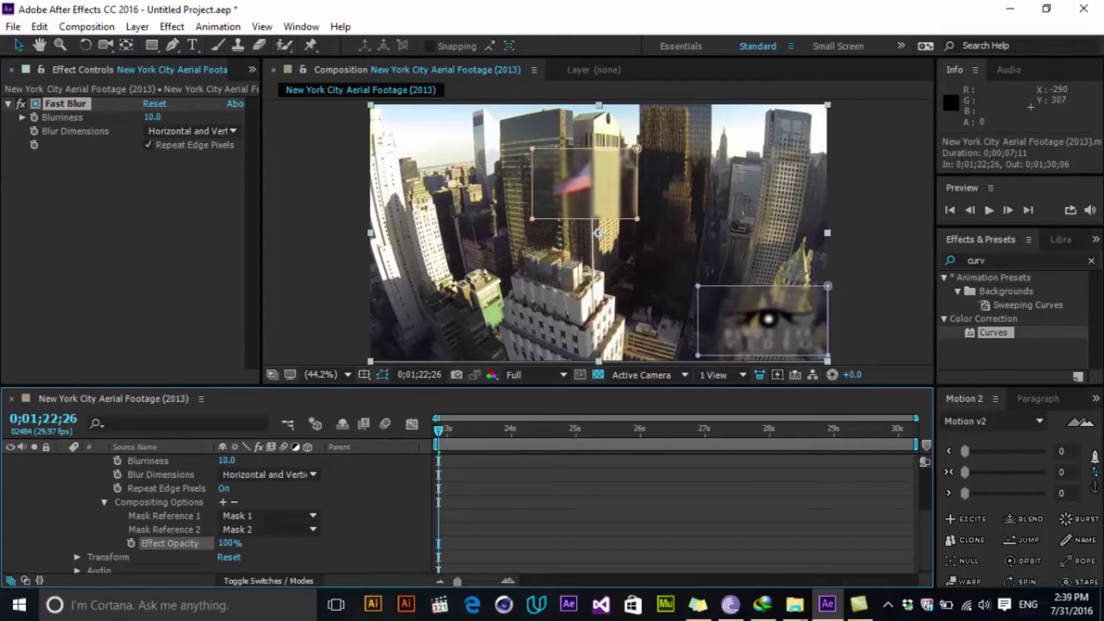
drag(230, 543, 201, 543)
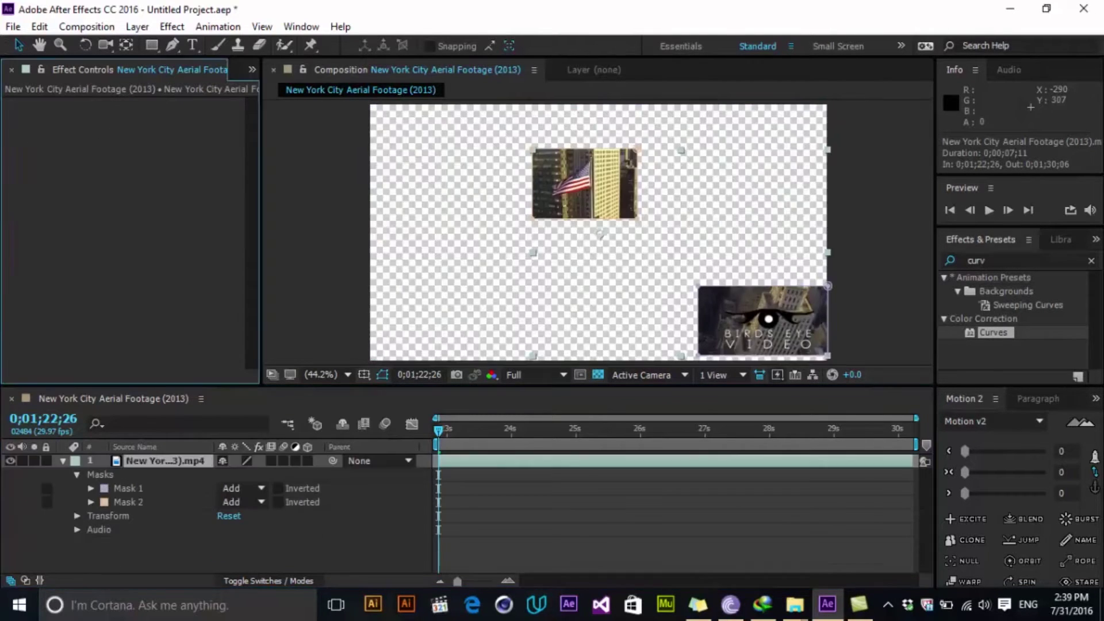
Delete Mask 2 and Mask 1 from the footage layer.
click(128, 502)
key(Delete)
click(128, 488)
key(Delete)
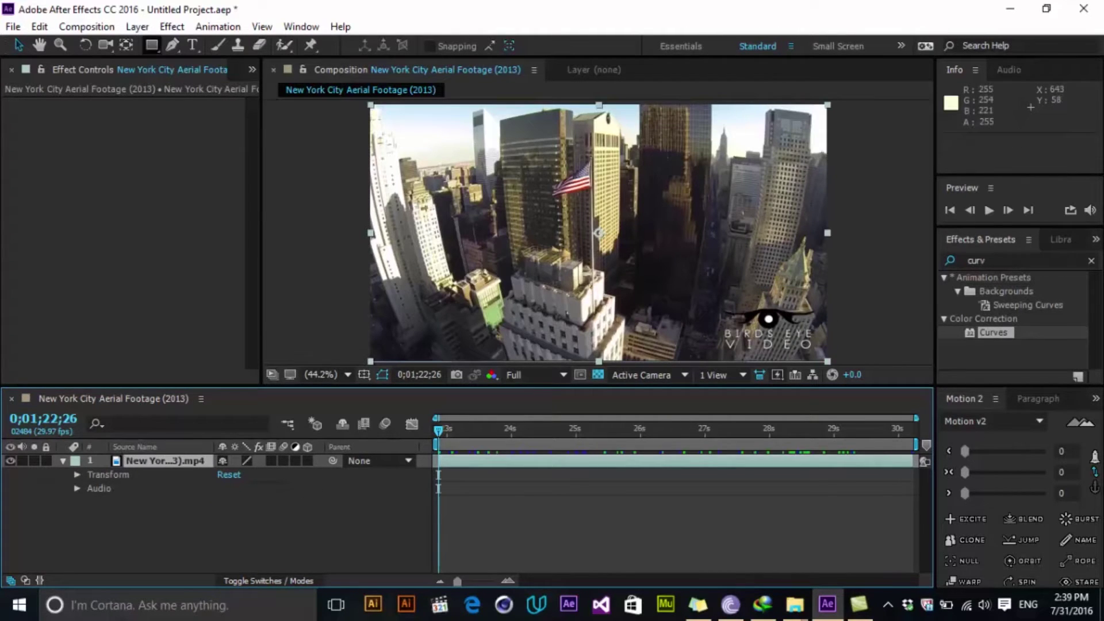
Draw a rectangular mask about 1560 by 310 px across the middle of the footage, extending past both side edges.
click(152, 46)
click(226, 44)
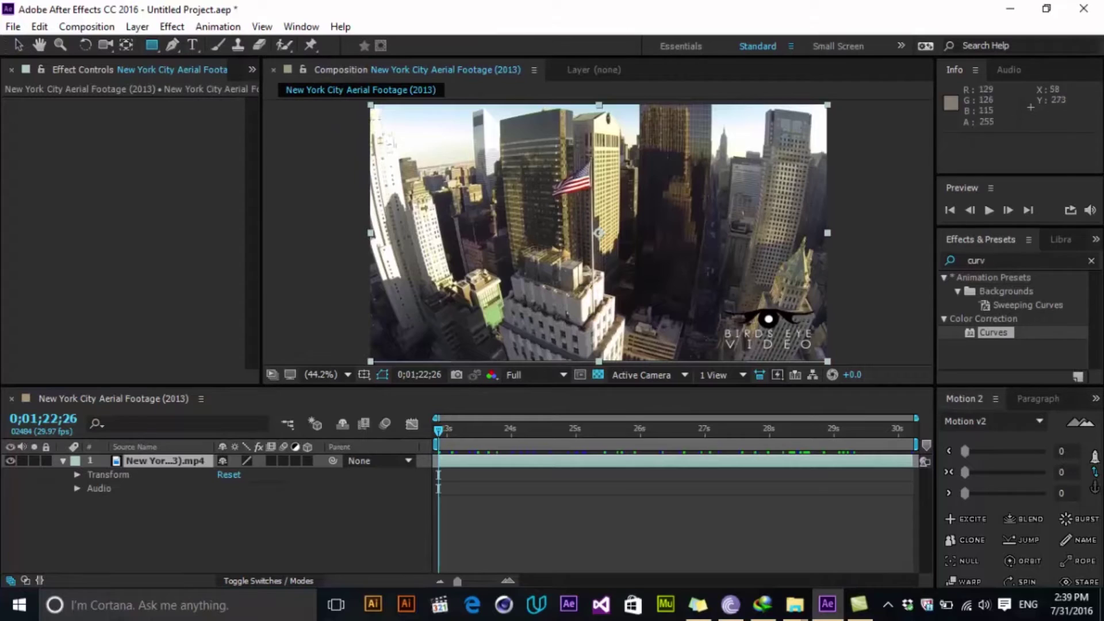
drag(345, 184, 902, 296)
Apply Fast Blur to the footage layer with Blurriness 32 and Repeat Edge Pixels enabled.
key(ctrl+5)
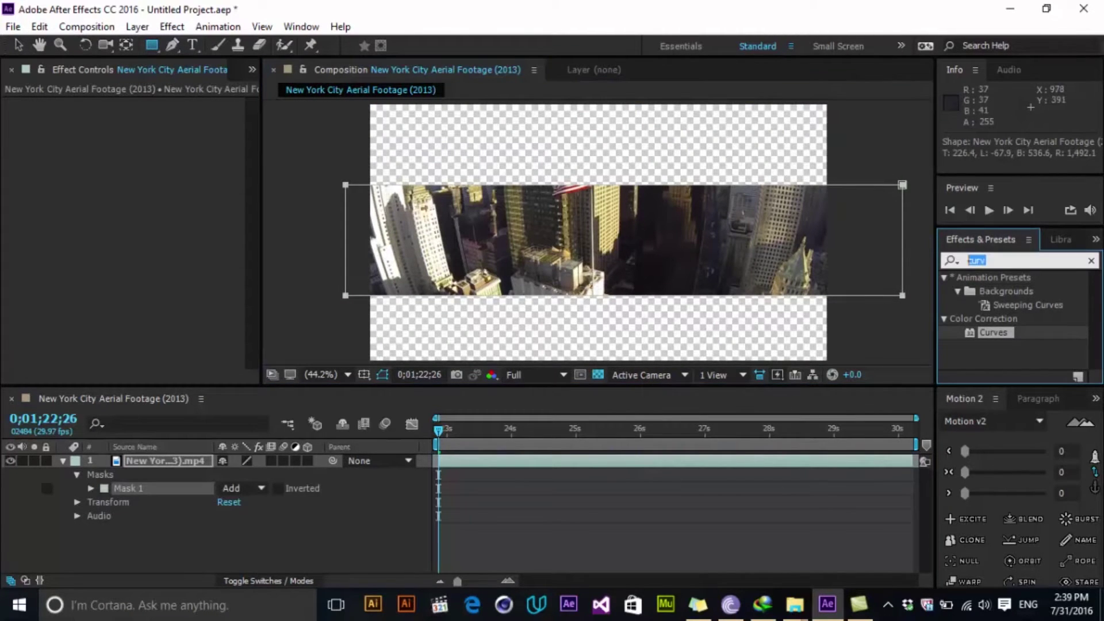
text(fas)
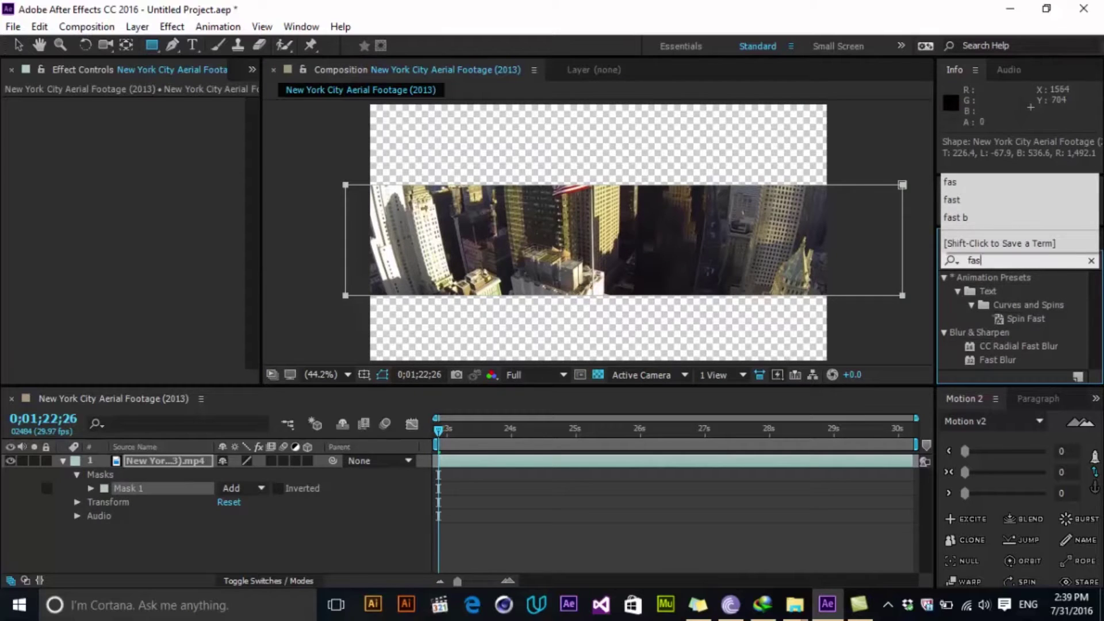
drag(997, 360, 632, 264)
drag(151, 117, 173, 117)
click(148, 145)
click(148, 145)
Limit Fast Blur to the band by adding a Mask 1 reference in its Compositing Options, and set Blurriness to 11.
click(90, 515)
click(223, 566)
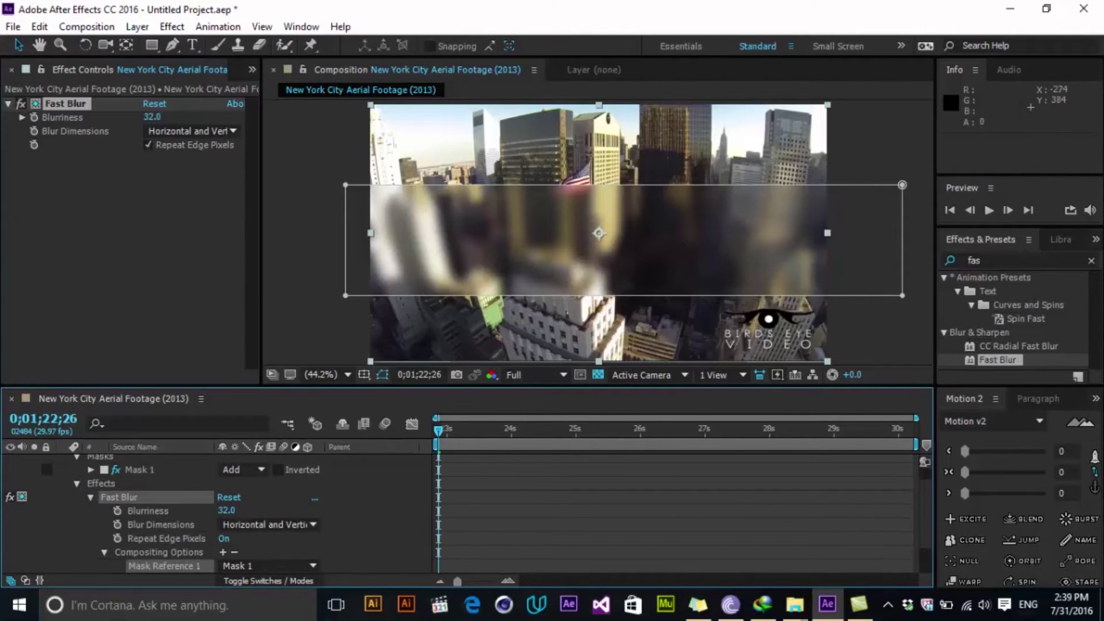
drag(152, 117, 135, 117)
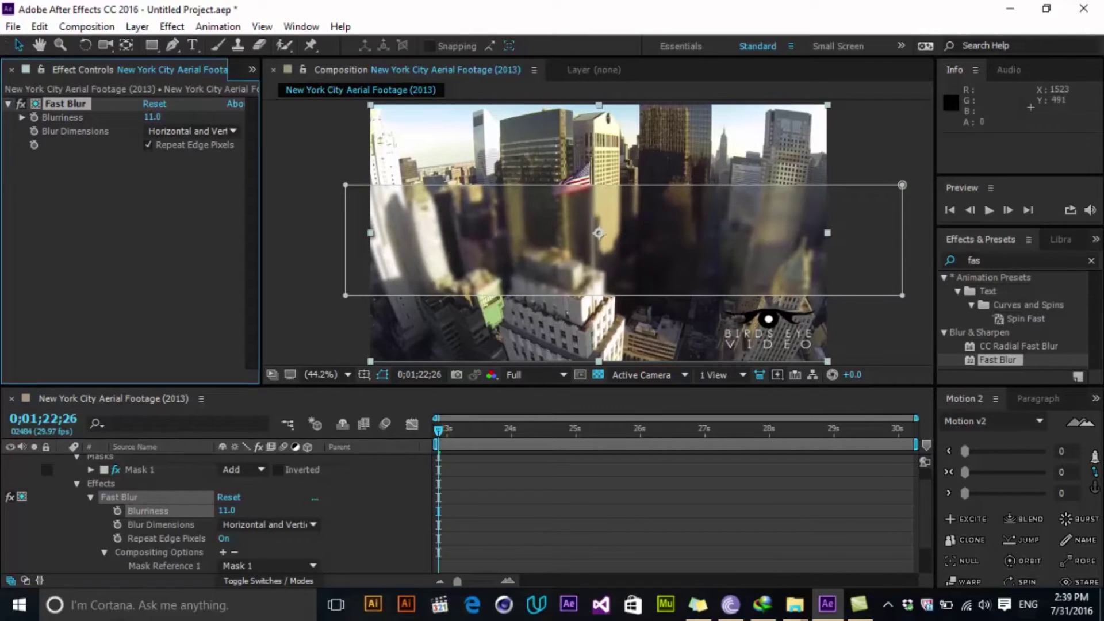
Add the Transform effect after Fast Blur and set its Scale to 111.
click(982, 260)
text(tran)
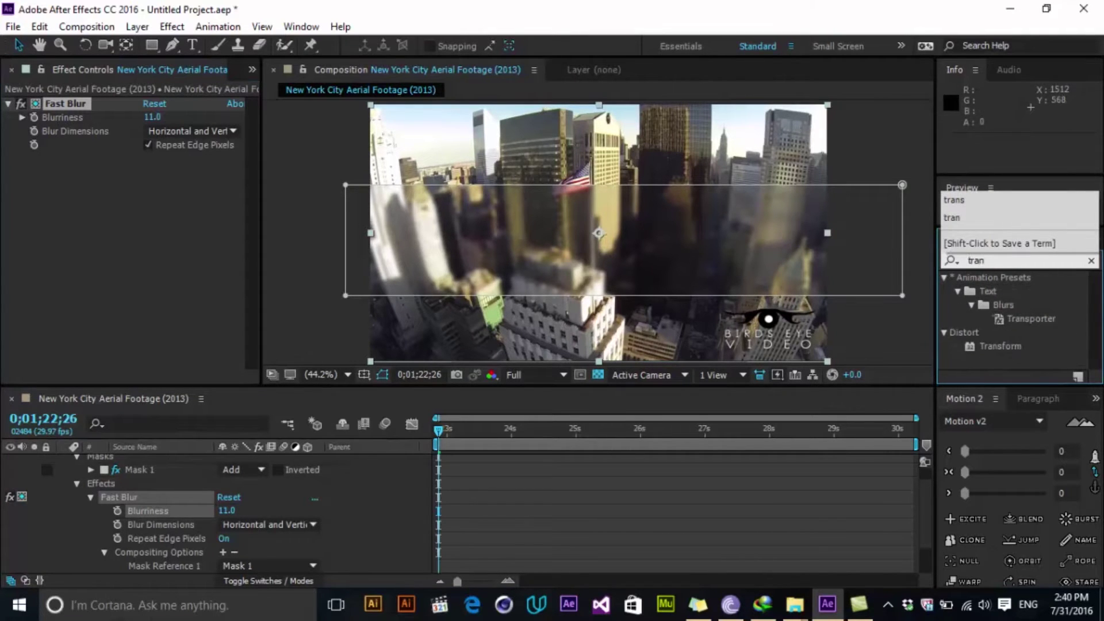
drag(1001, 345, 138, 265)
drag(155, 201, 163, 202)
Limit the Transform effect to the band by adding a Mask 1 reference in its Compositing Options.
scroll(143, 524, down, 2)
click(91, 538)
scroll(92, 539, down, 5)
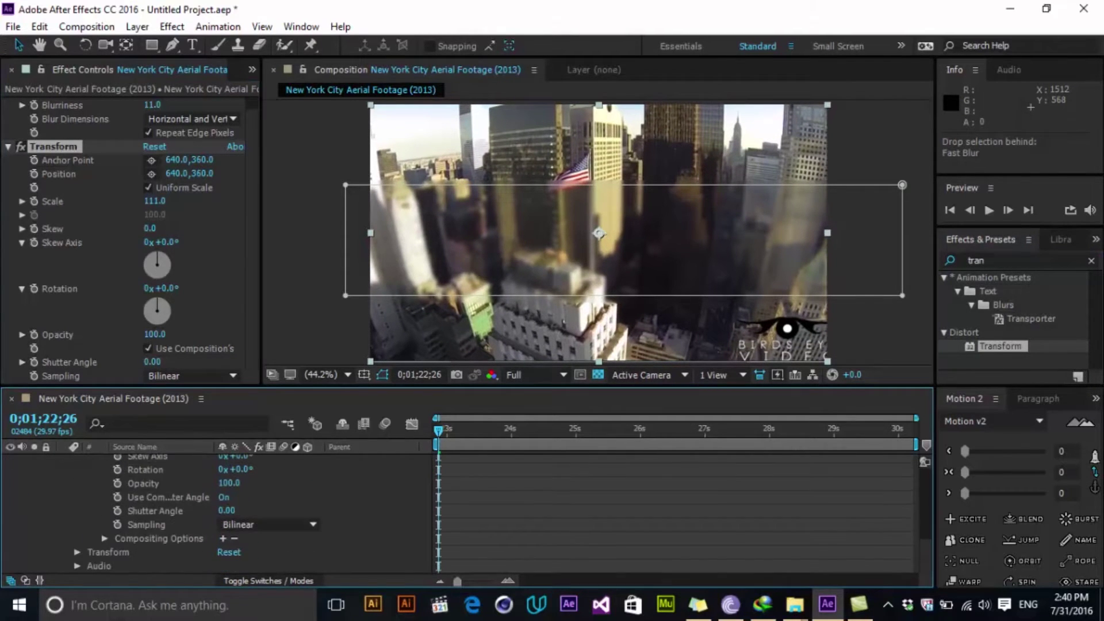
click(223, 539)
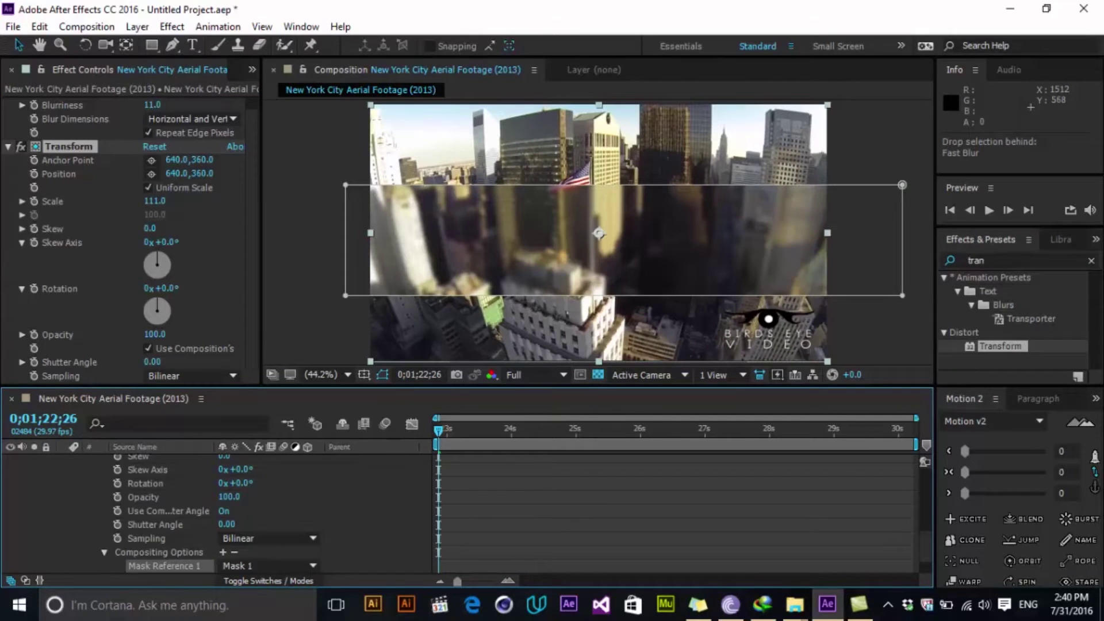
click(362, 517)
Free-transform Mask 1 to lower its upper edge, and move the narrowed band below the frame.
scroll(362, 517, up, 6)
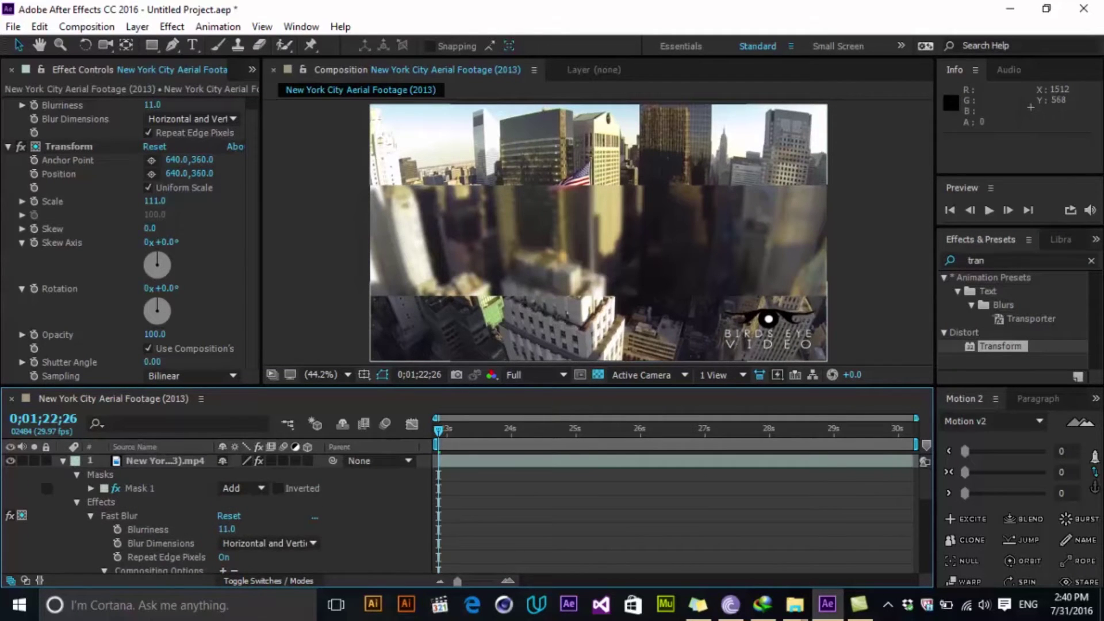
click(77, 502)
click(140, 488)
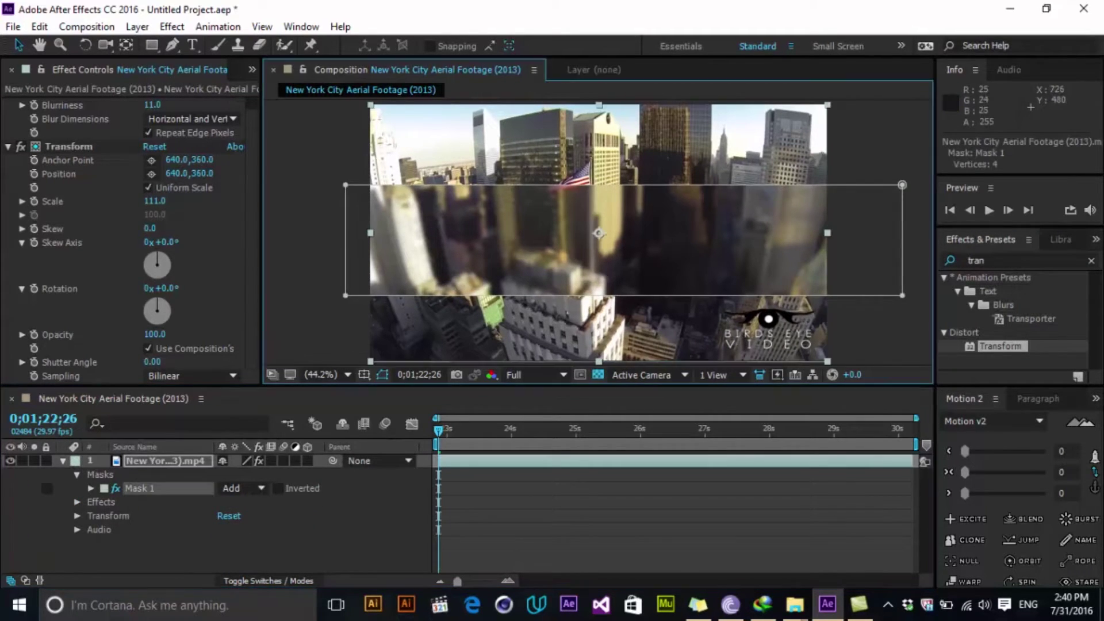
double_click(633, 313)
click(437, 70)
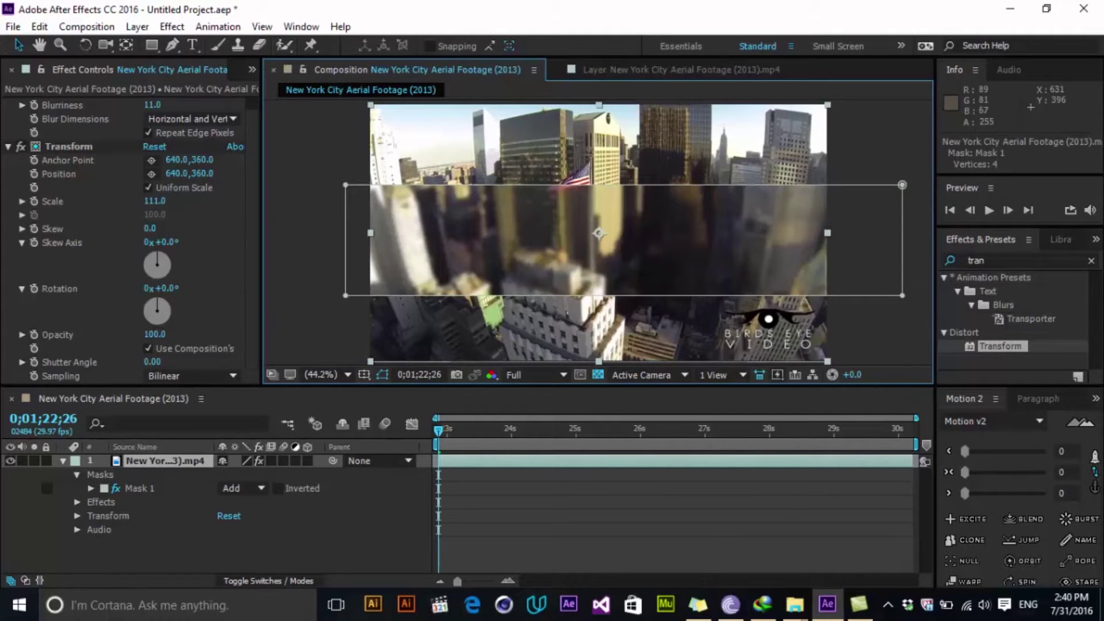
click(616, 295)
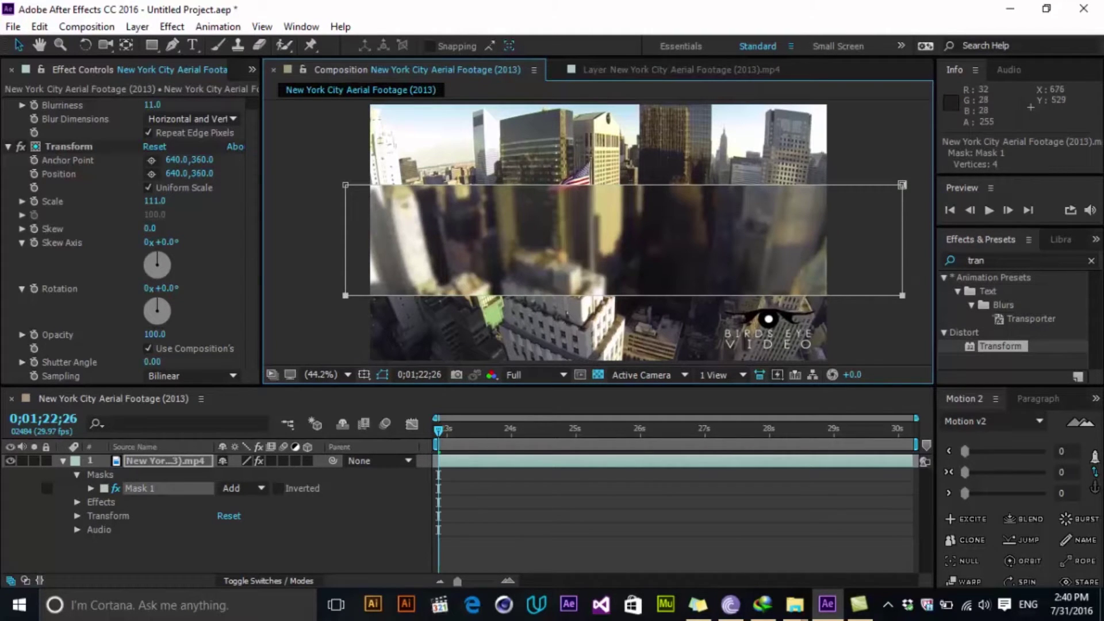
double_click(611, 295)
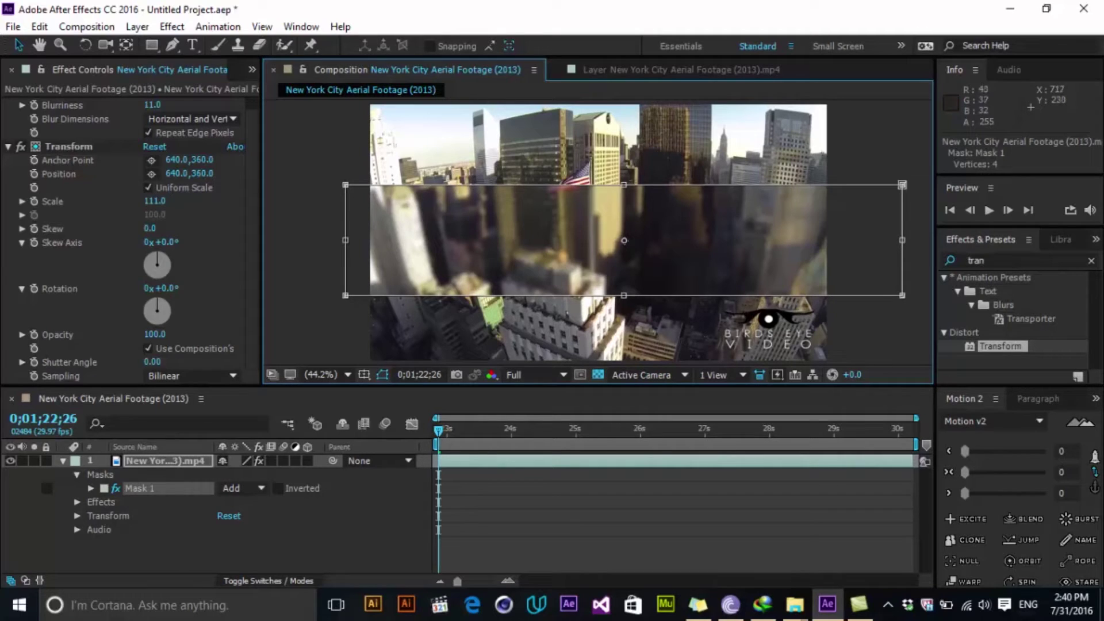
drag(625, 185, 625, 220)
drag(681, 245, 687, 401)
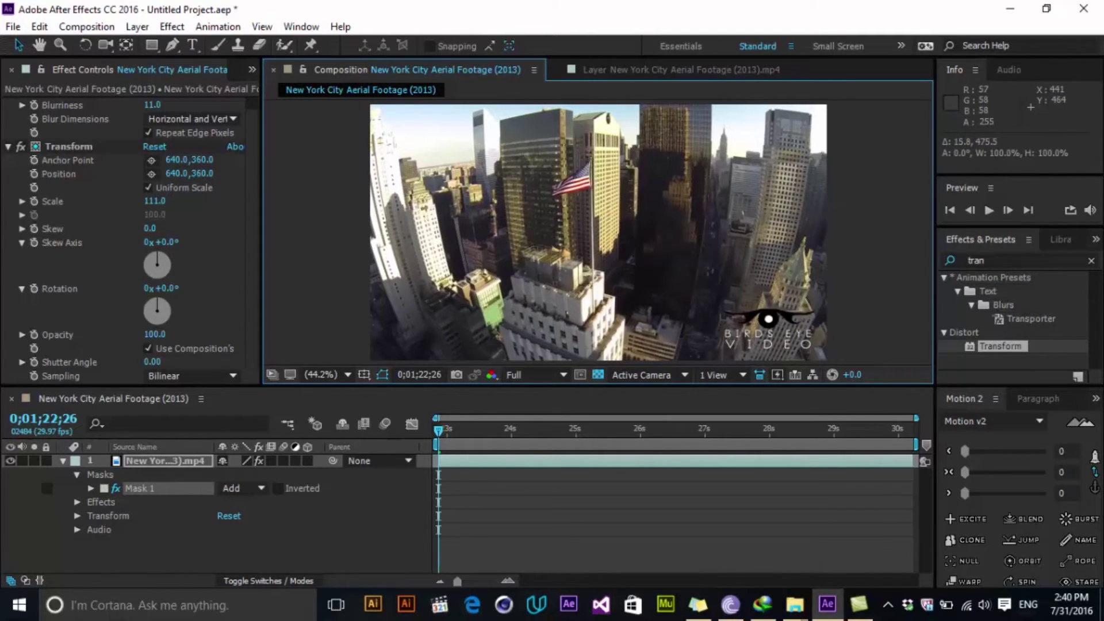
Keyframe Mask 1's Mask Path from below the frame at 0;01;22;26 to above the frame at about 24.5 s.
click(90, 488)
click(117, 502)
drag(438, 430, 548, 430)
scroll(647, 287, down, 2)
double_click(654, 320)
drag(653, 335, 644, 103)
click(643, 531)
Check the moving mask band at 0;01;23;26 and collapse the footage layer's properties.
drag(547, 430, 503, 430)
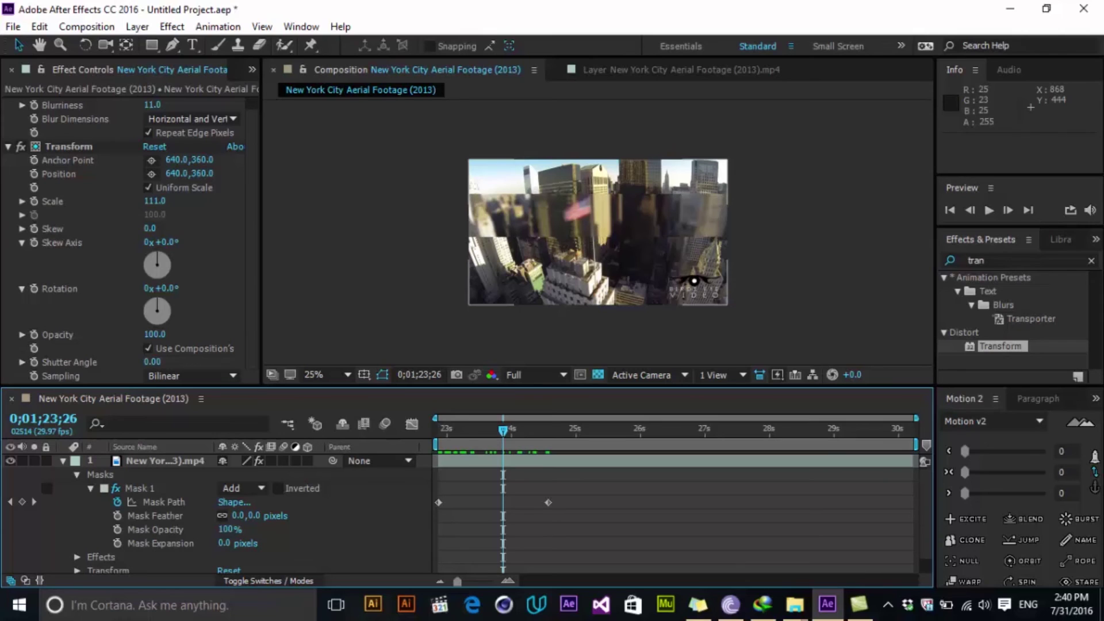
click(165, 461)
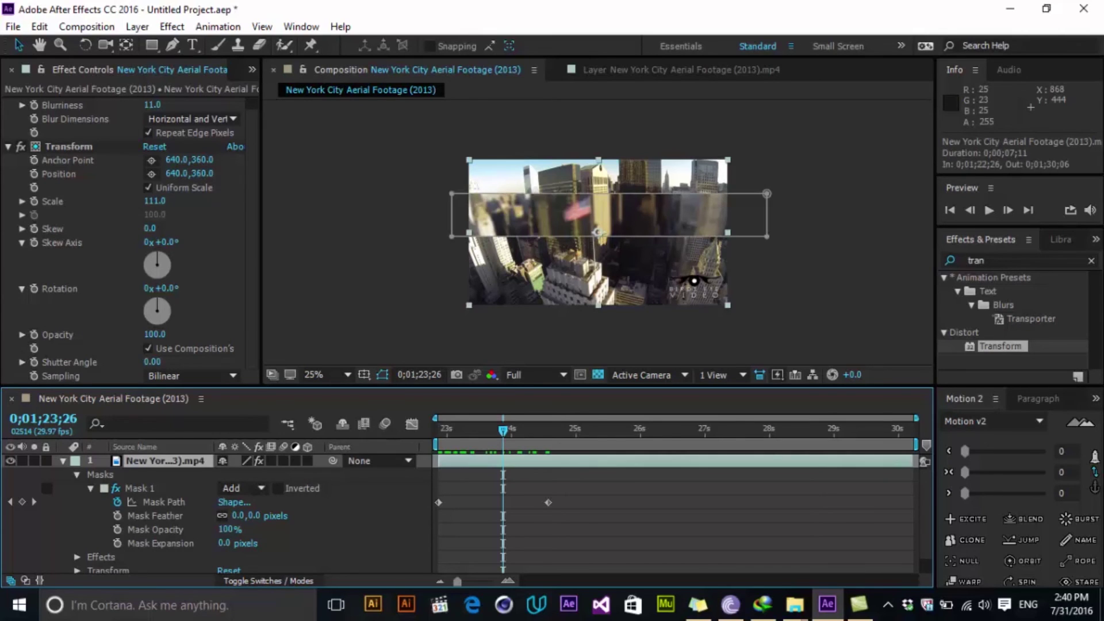
click(63, 461)
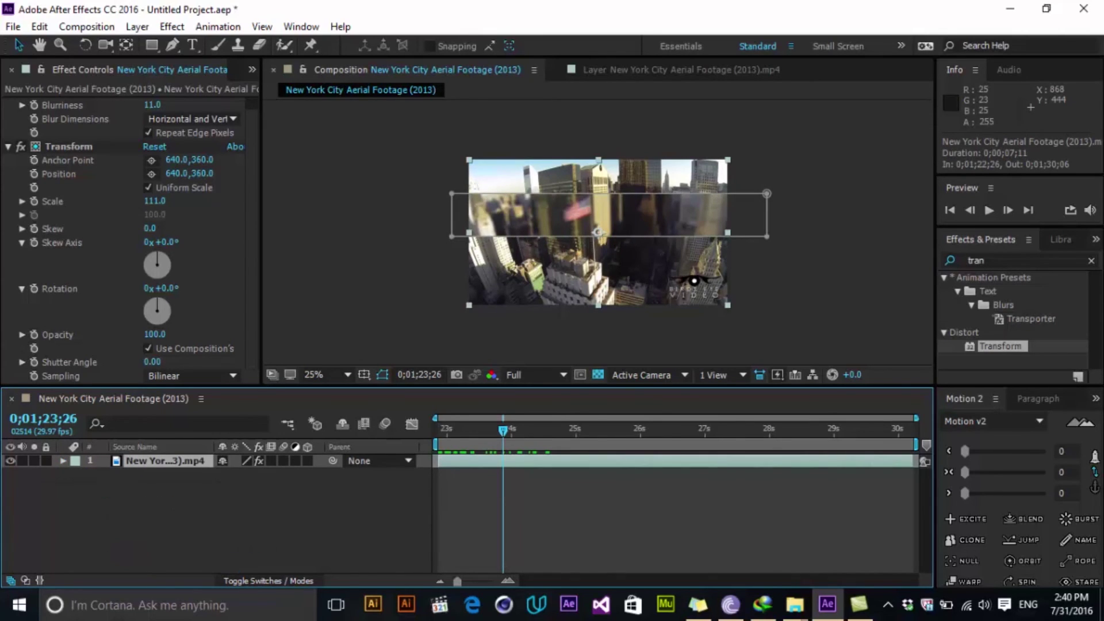